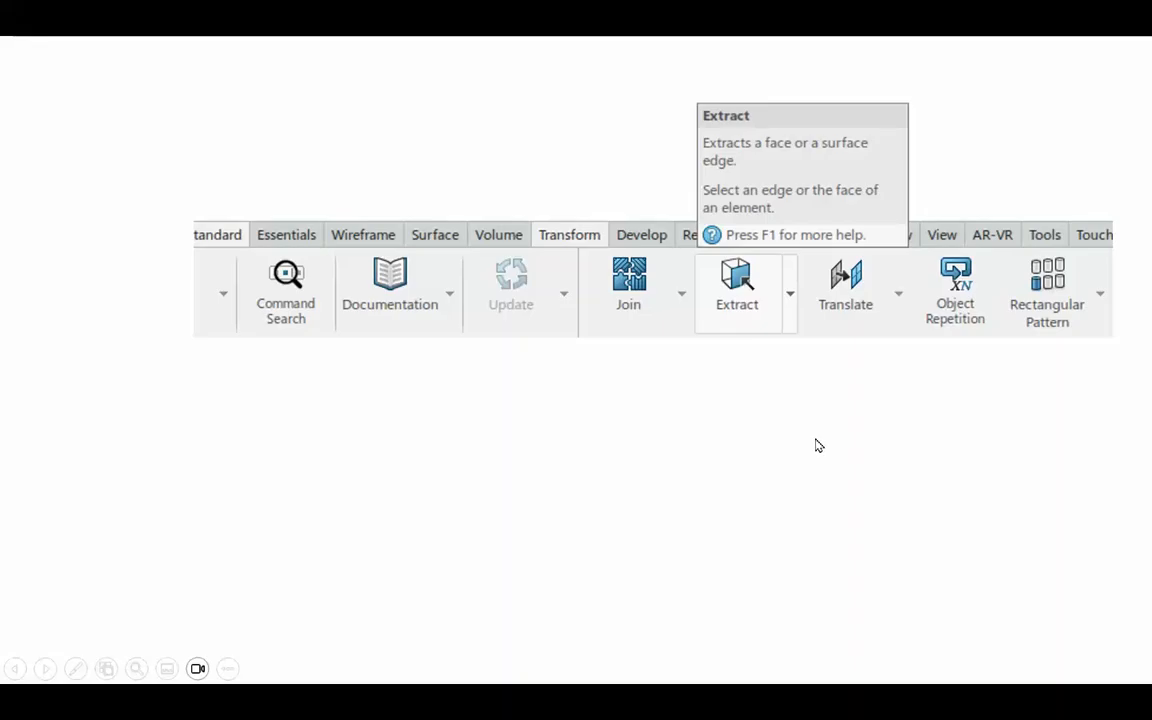
left_click(772, 450)
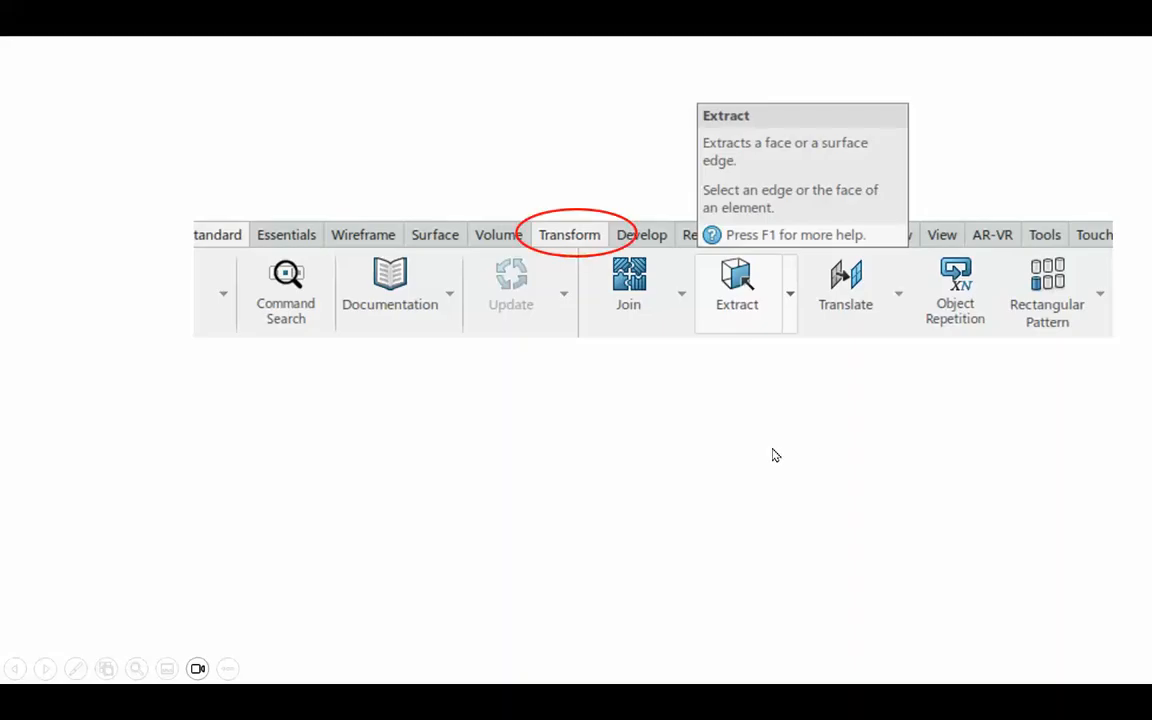
left_click(772, 450)
left_click(772, 450)
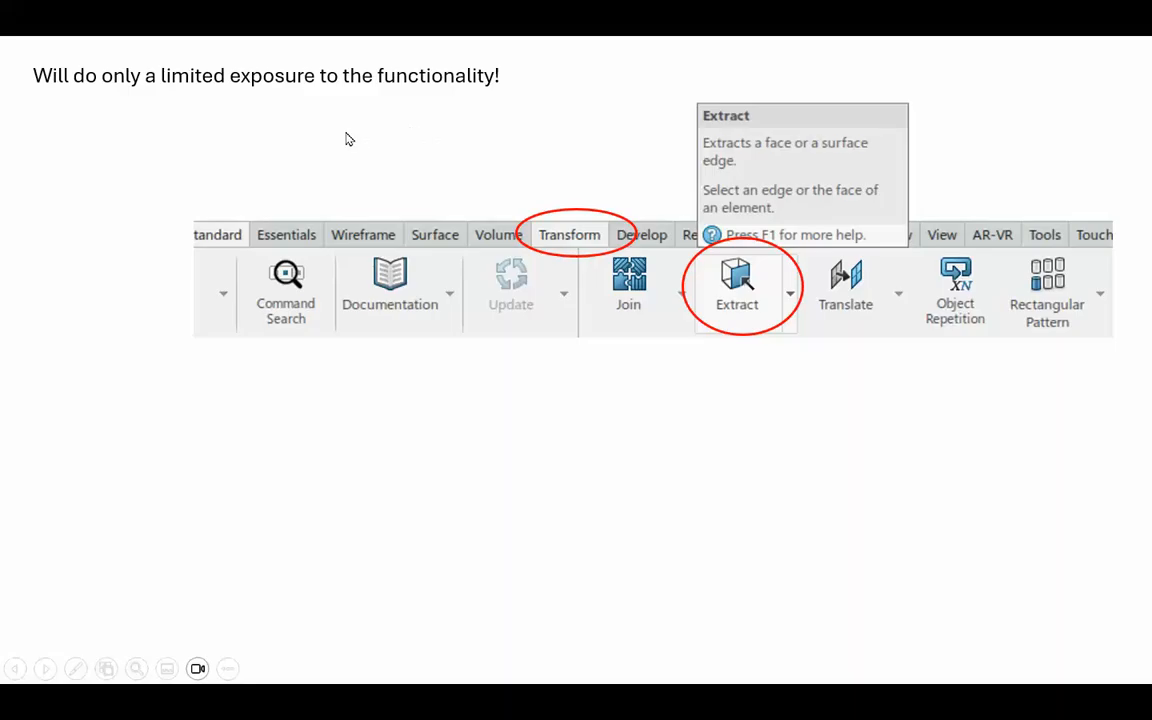
left_click(262, 134)
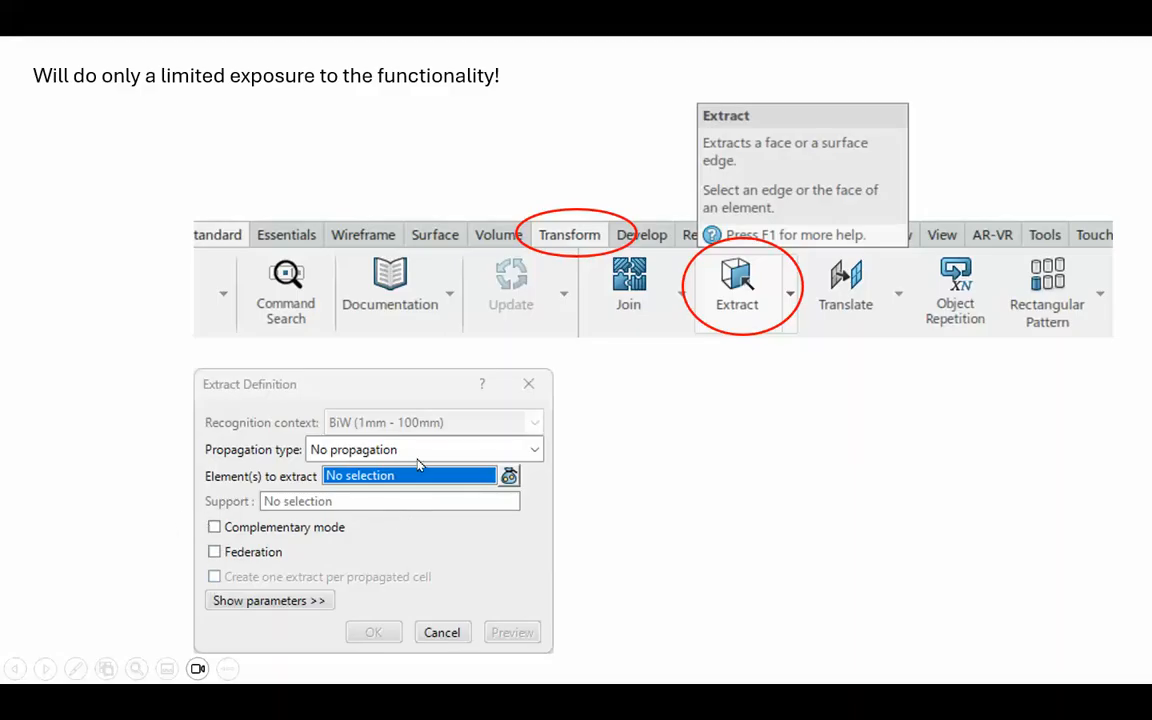
left_click(620, 426)
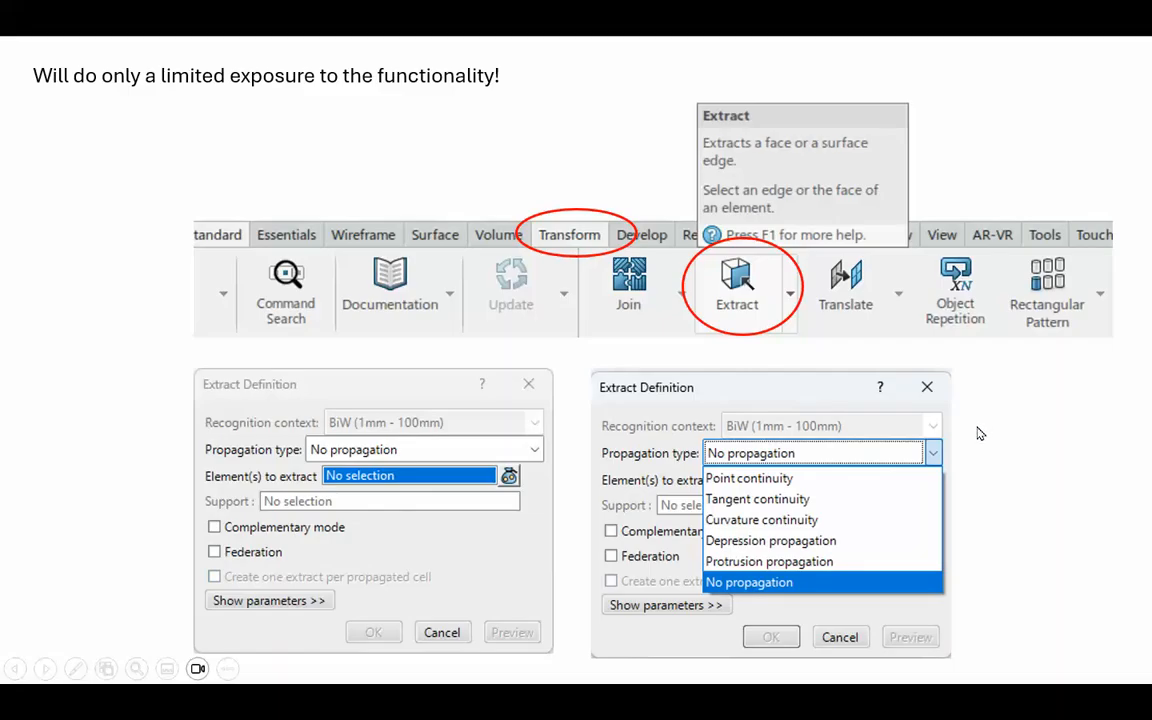
left_click(1018, 447)
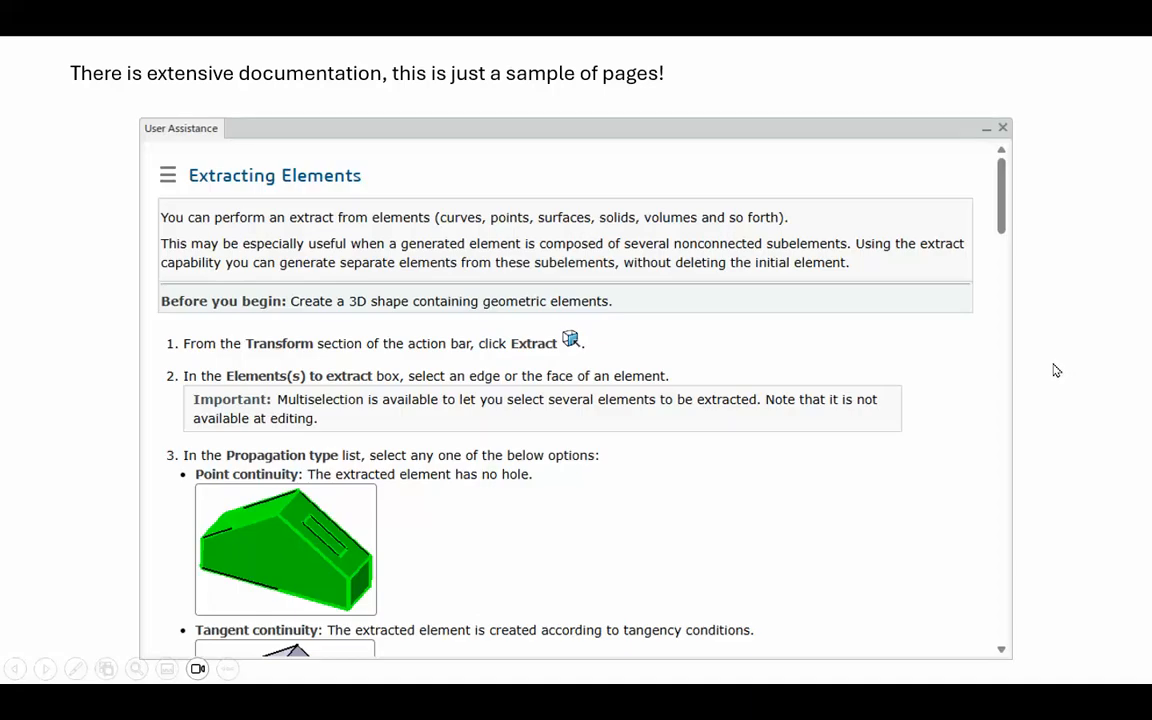
key("Right")
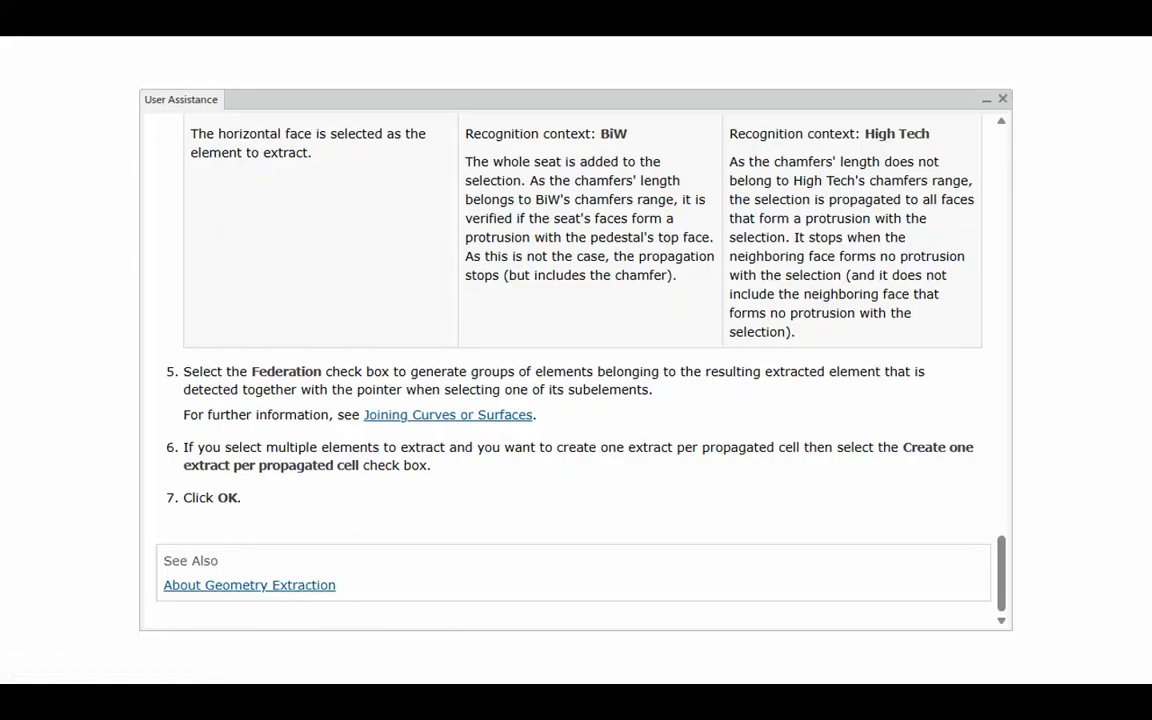
left_click(1054, 346)
left_click(864, 312)
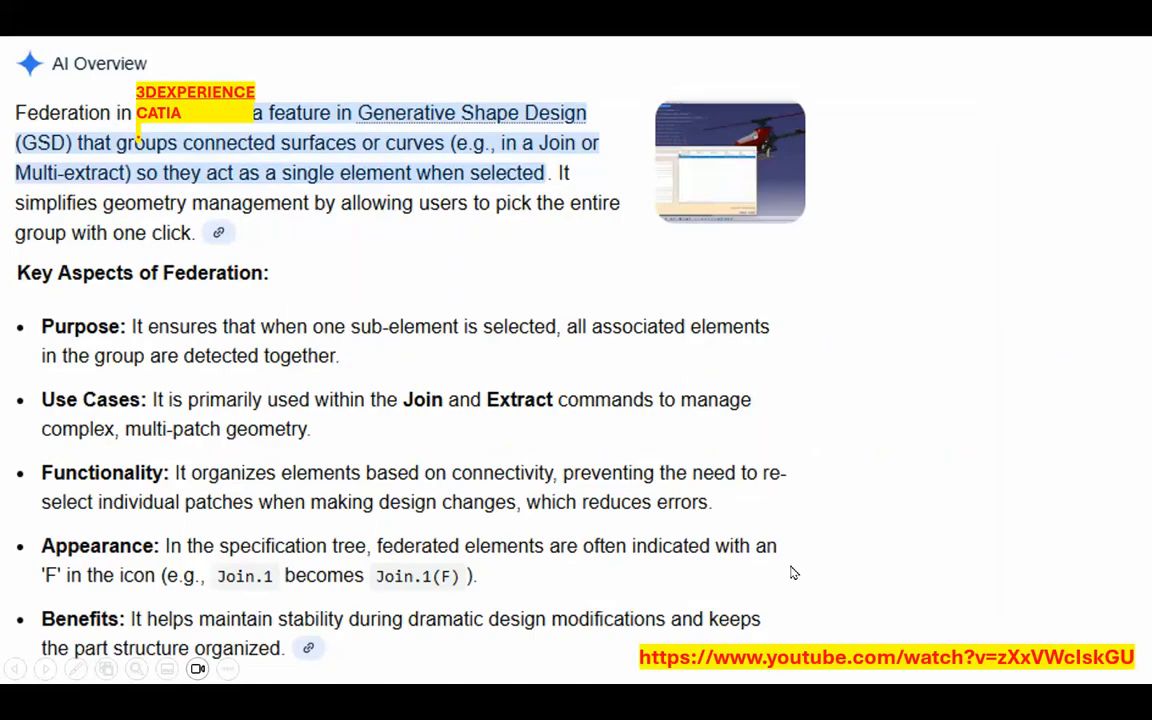
left_click(924, 353)
left_click(924, 353)
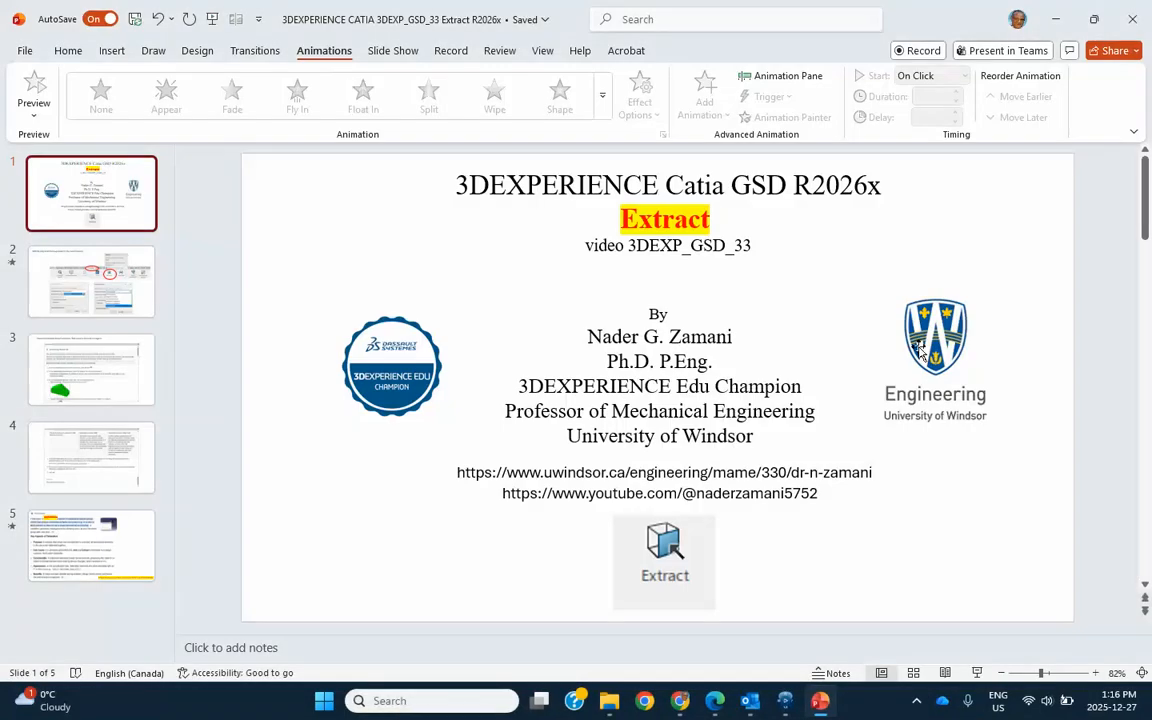
Switch to 3DEXPERIENCE, start a new part in Generative Shape Design and dismiss the mechanism preference message
left_click(789, 703)
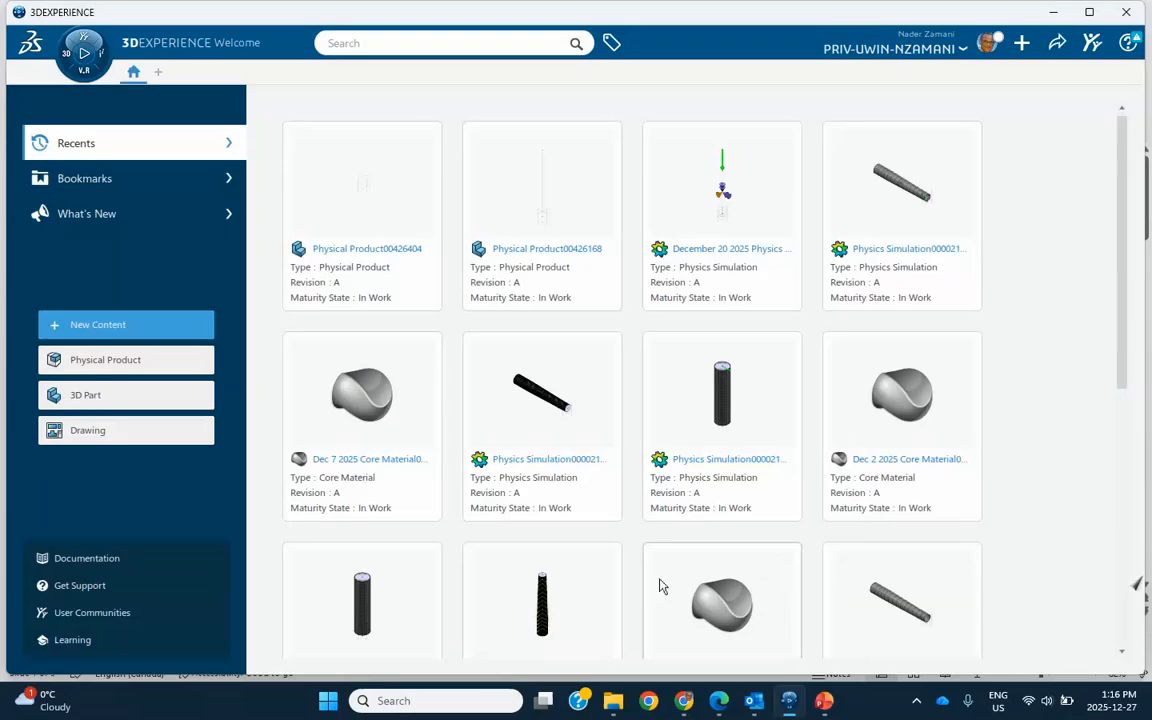
left_click(74, 49)
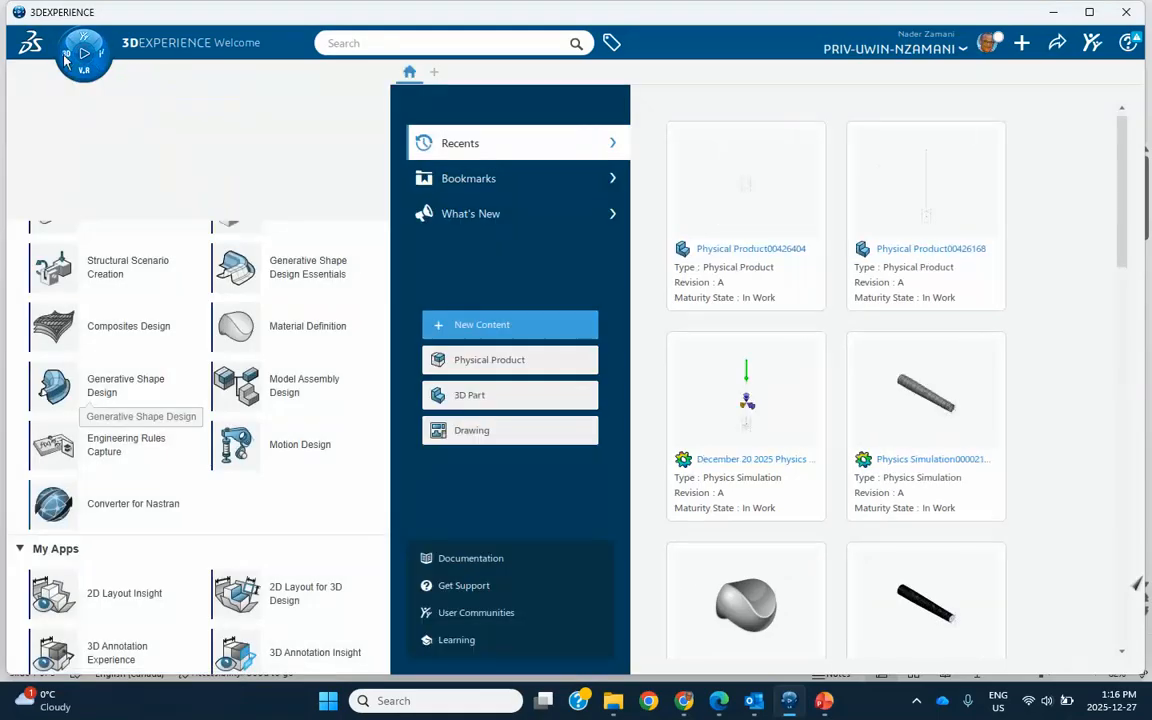
left_click(117, 390)
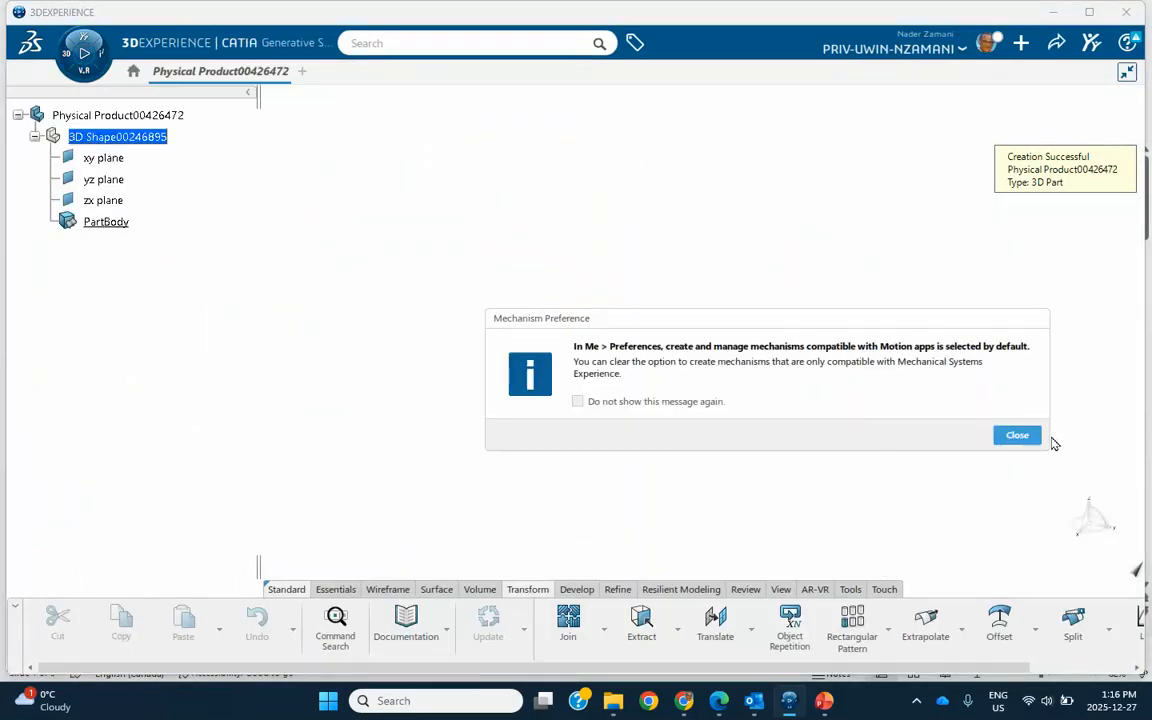
left_click(1018, 435)
Sketch a closed four-sided profile on the xy plane, beside the origin along V and about 200 mm long, and exit the sketch
middle_click_drag(785, 290, 666, 267)
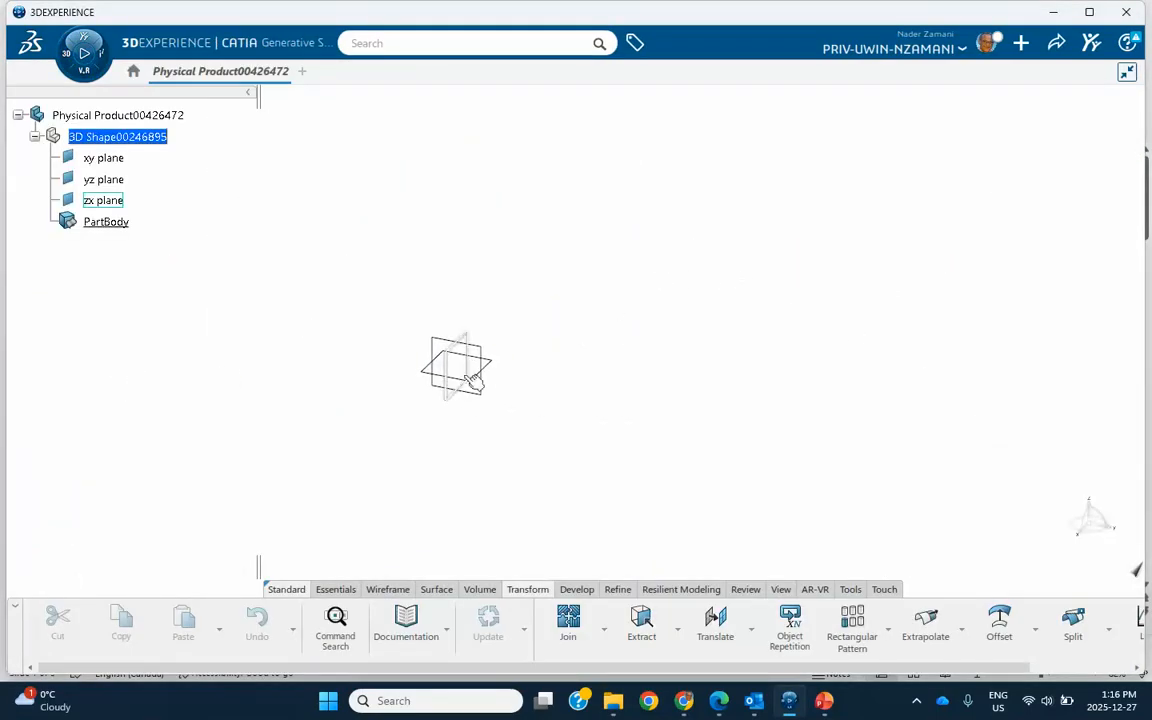
left_click(498, 369)
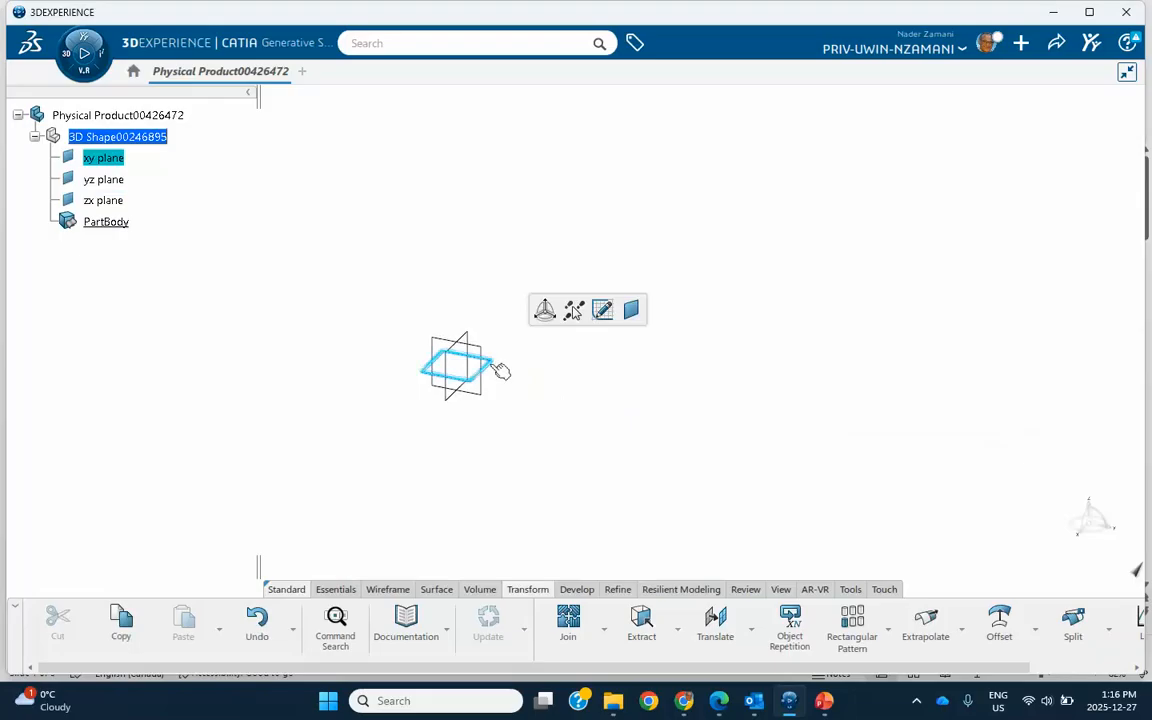
left_click(602, 310)
left_click(622, 637)
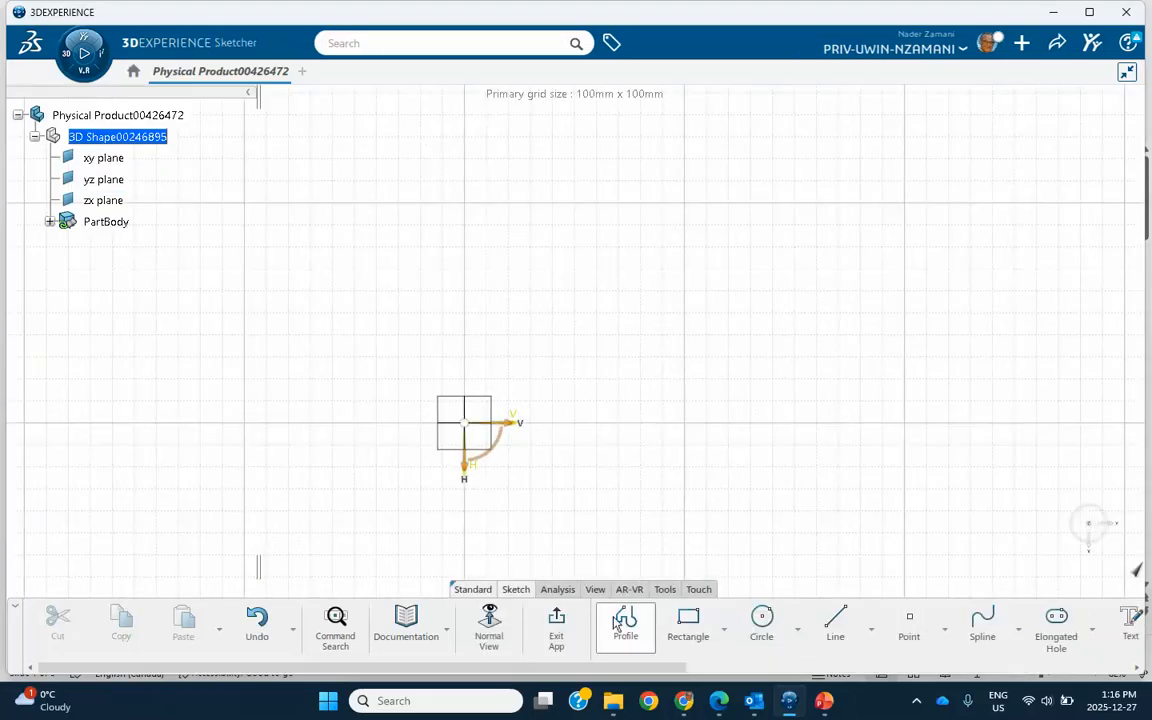
left_click(545, 475)
left_click(645, 291)
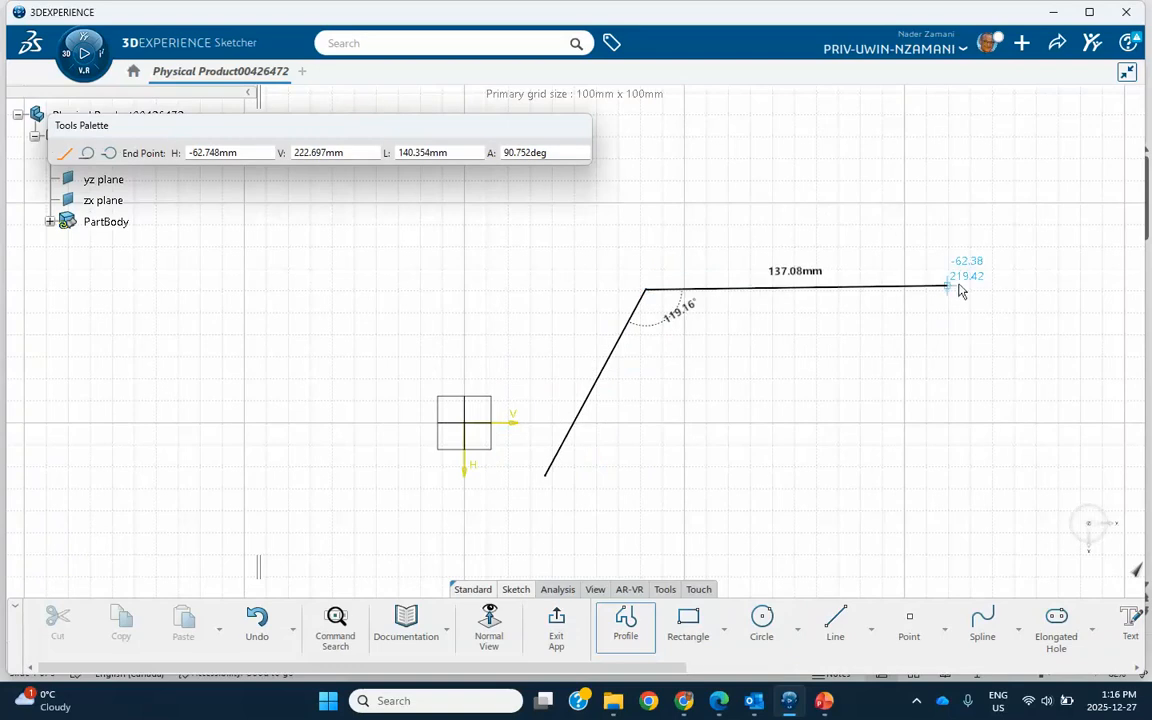
double_click(962, 259)
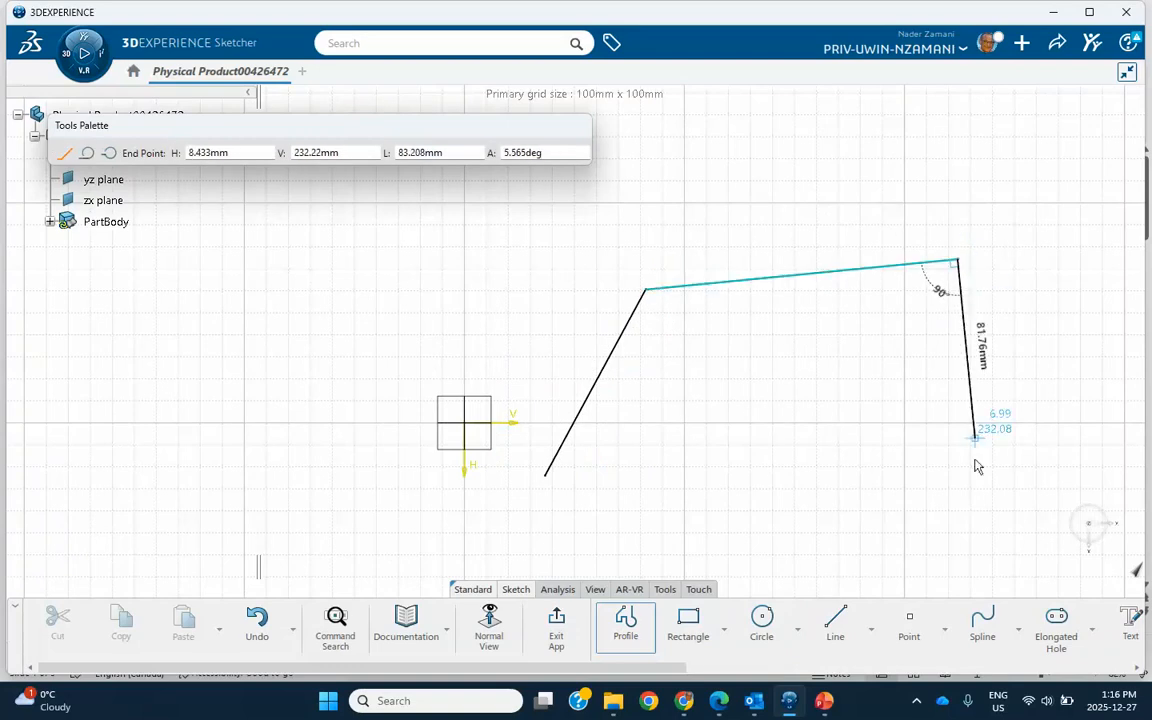
left_click(987, 561)
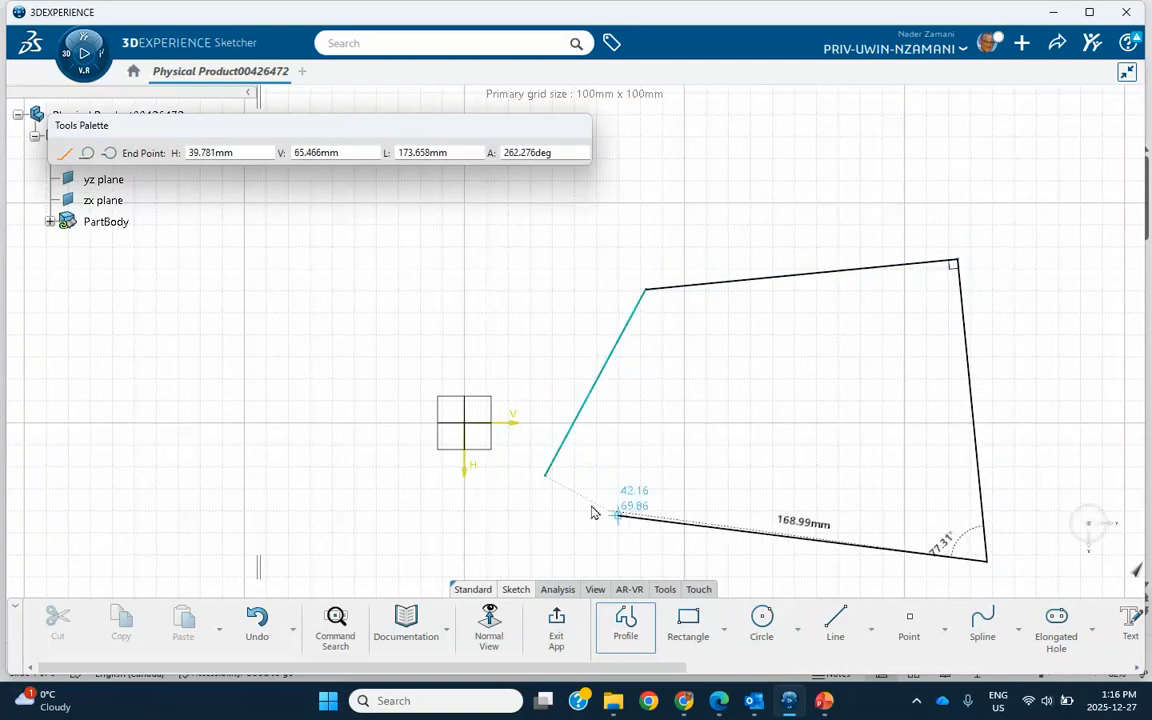
left_click(548, 476)
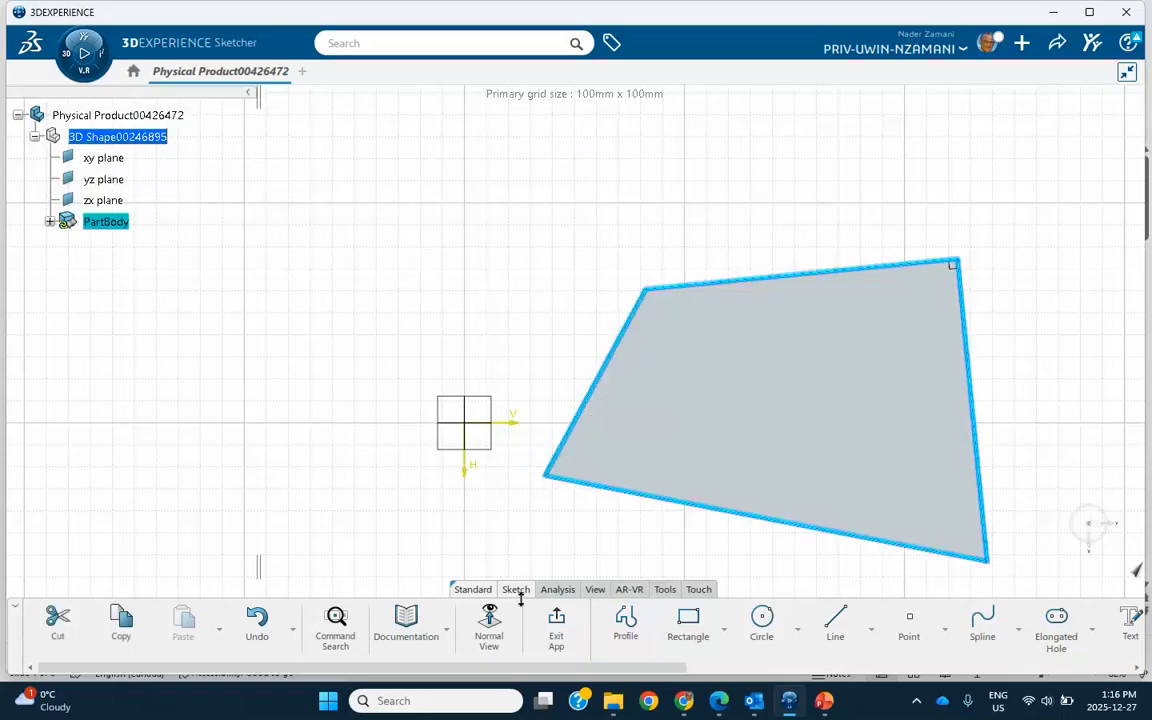
left_click(557, 608)
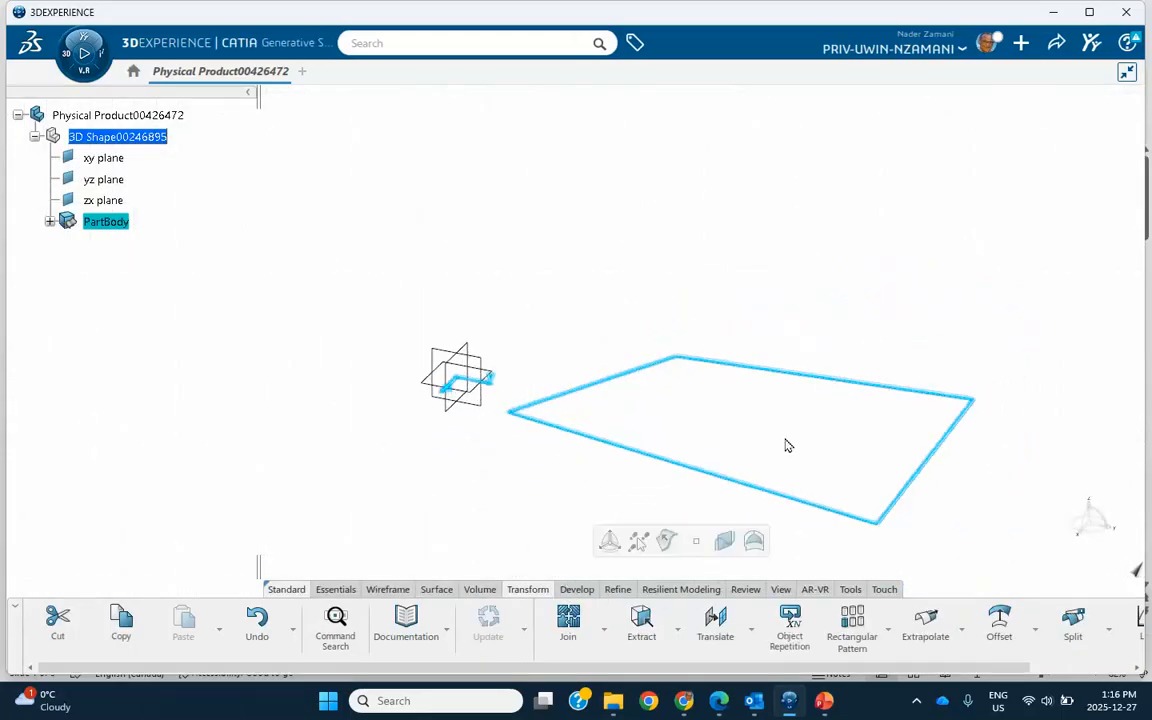
Switch the part from Generative Shape Design to the Part Design app
middle_click_drag(309, 406, 375, 447)
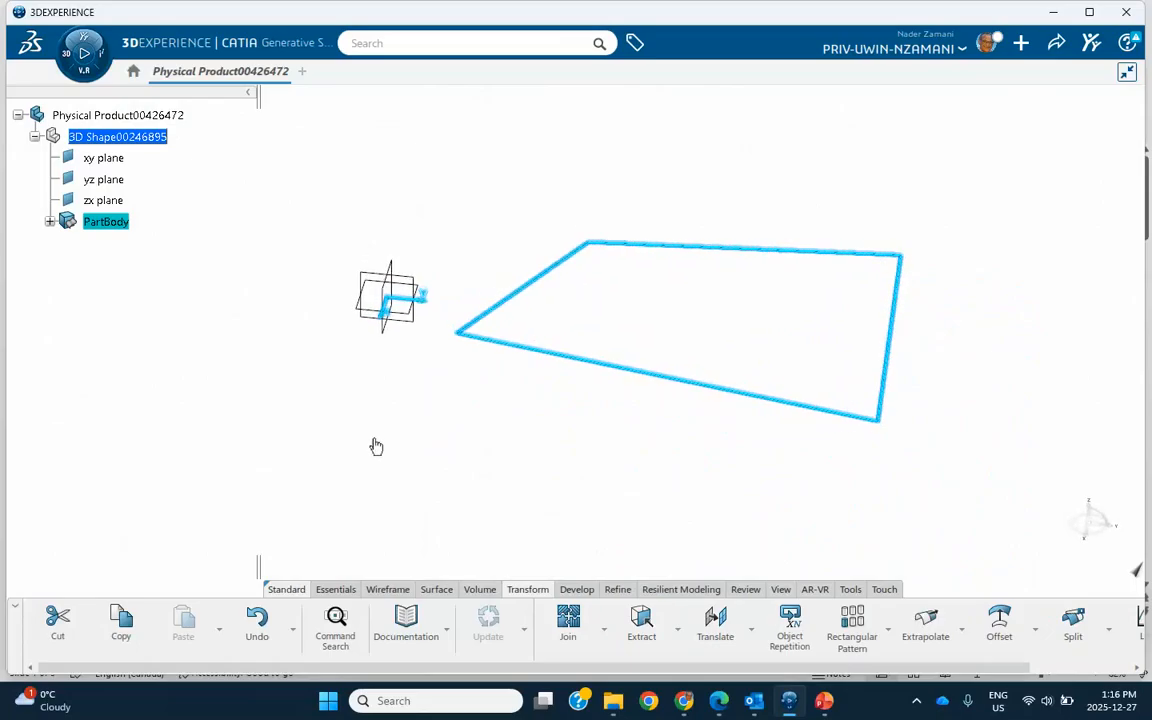
middle_click_drag(543, 427, 518, 468)
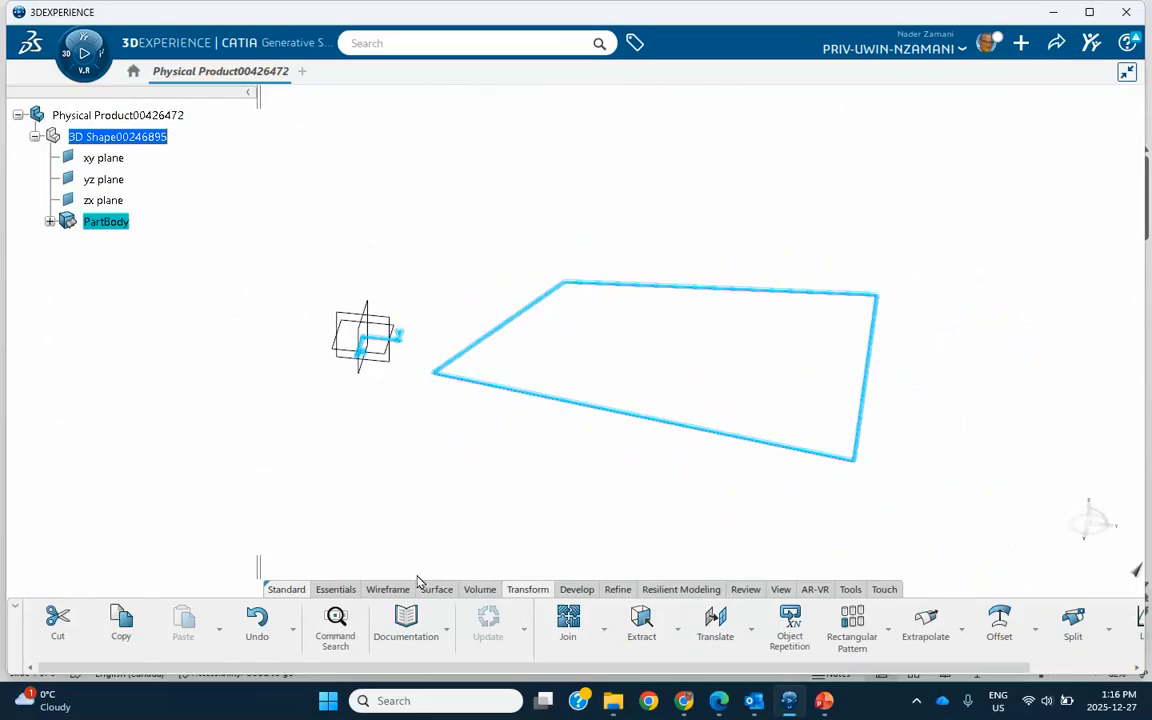
left_click(84, 52)
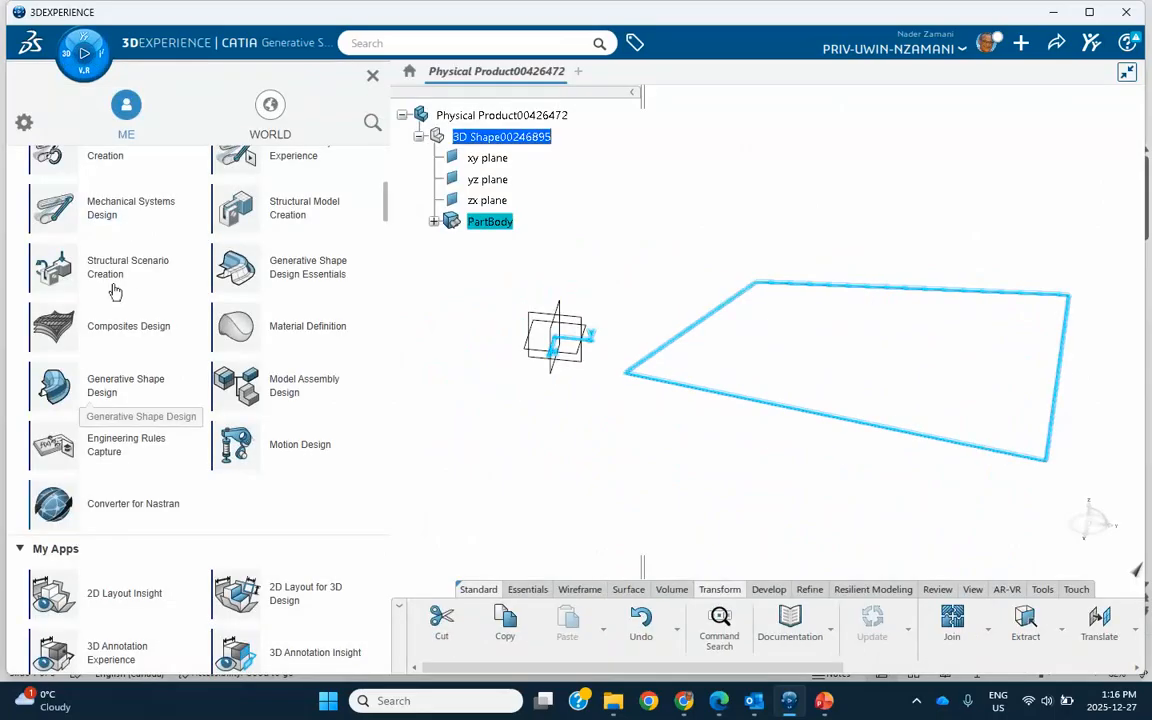
scroll(120, 290, "up", 2)
scroll(140, 272, "up", 1)
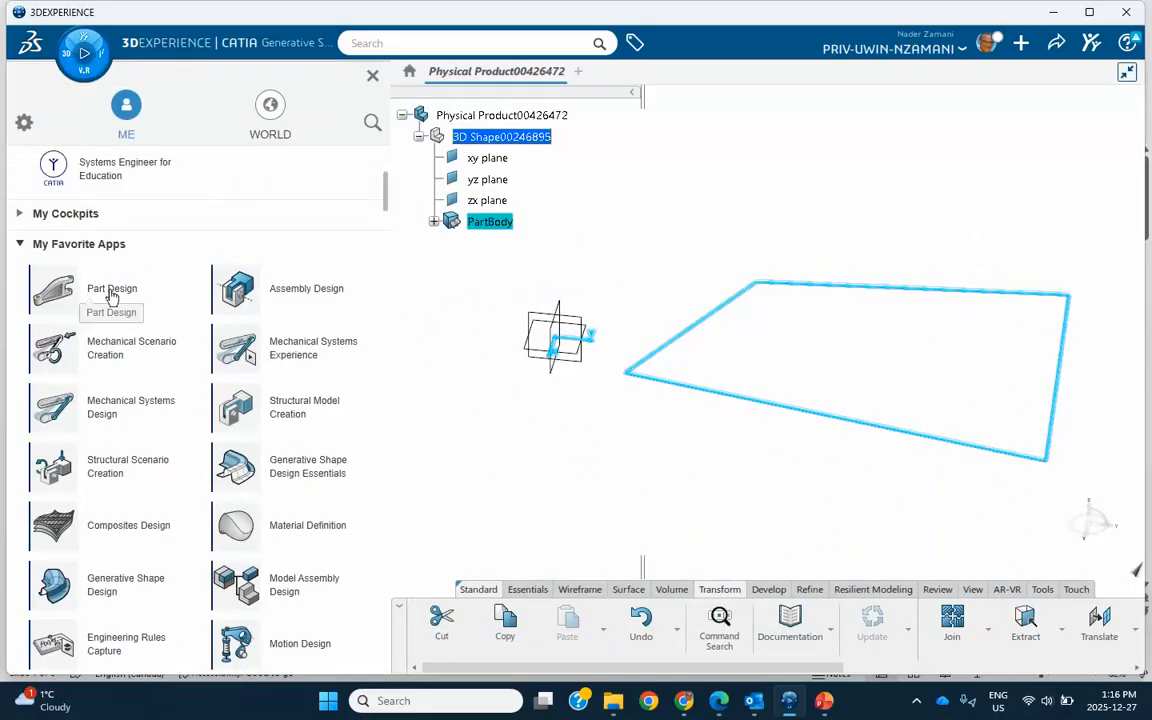
left_click(100, 288)
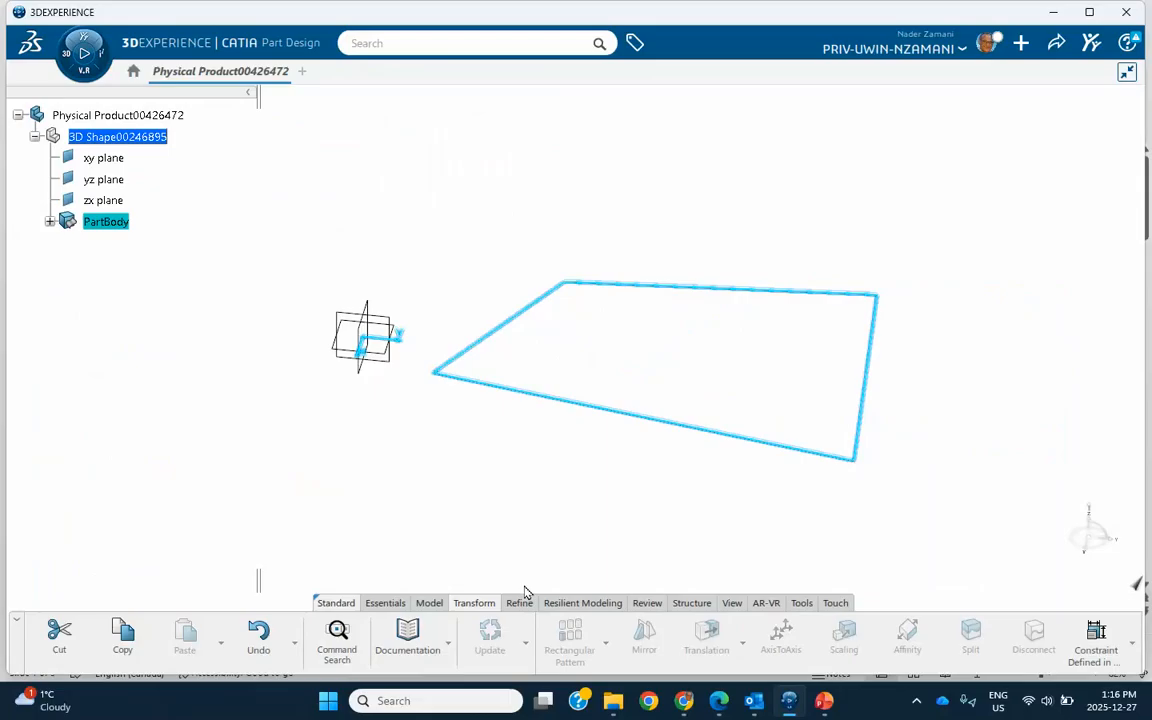
Pad the four-sided sketch upward into a solid block, setting its height freehand
left_click(384, 603)
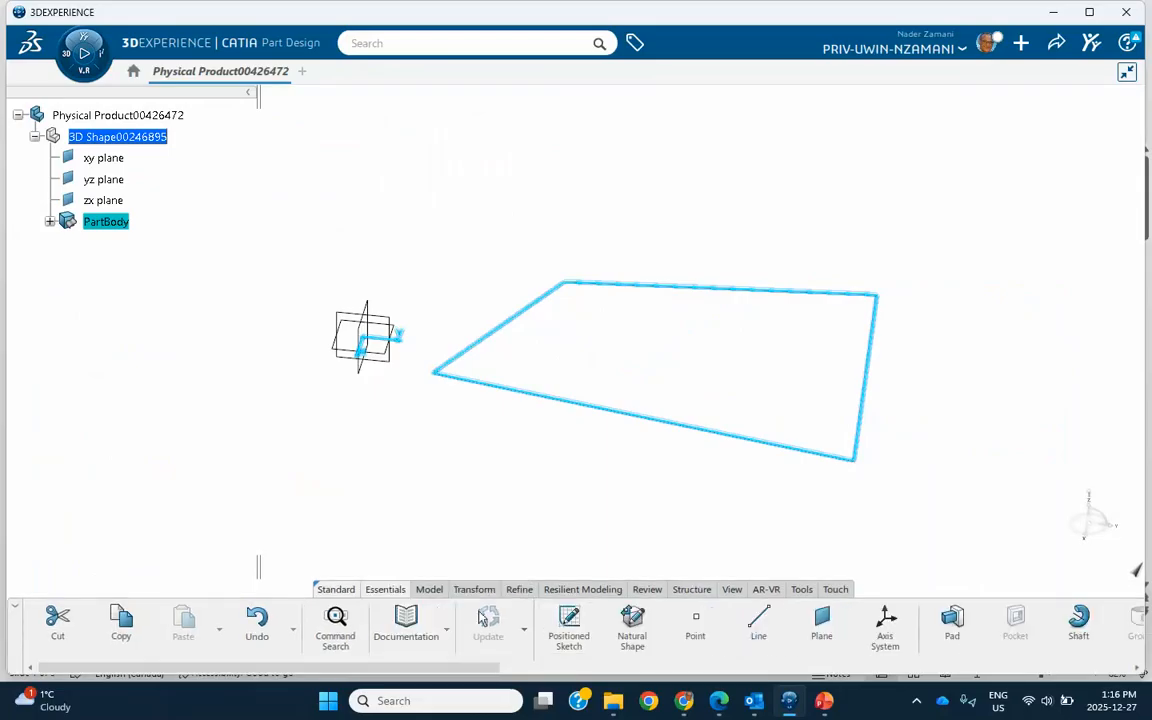
left_click(429, 589)
left_click(769, 620)
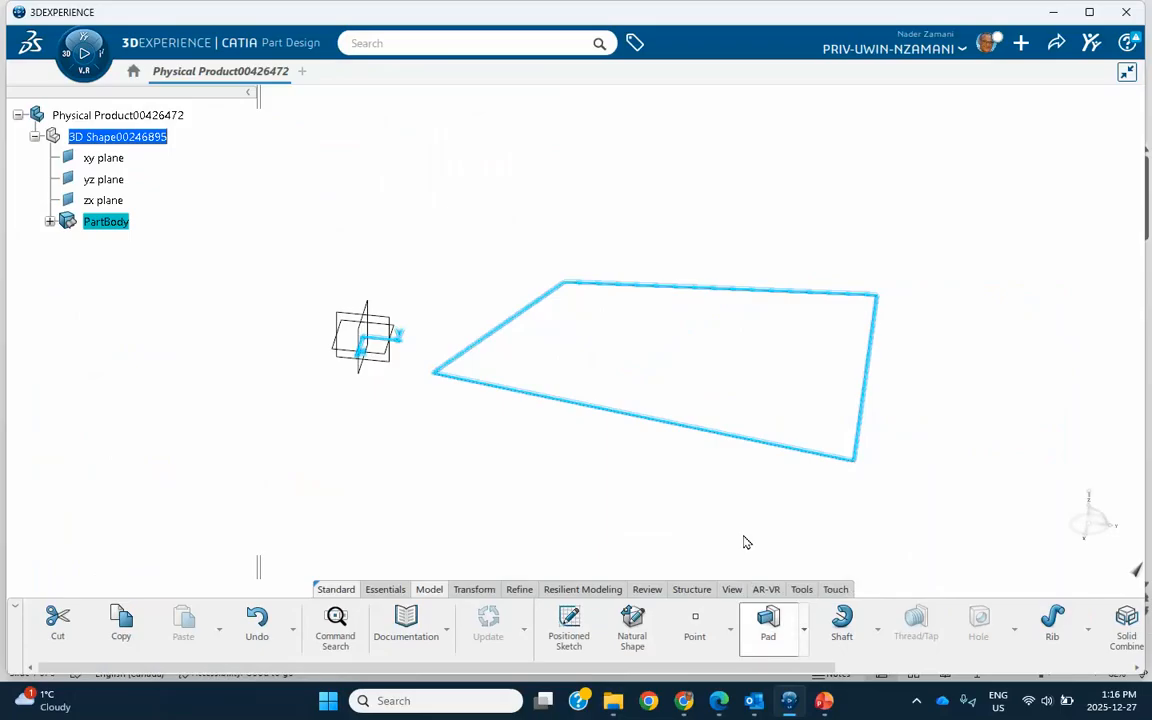
left_click_drag(673, 304, 663, 234)
left_click(820, 497)
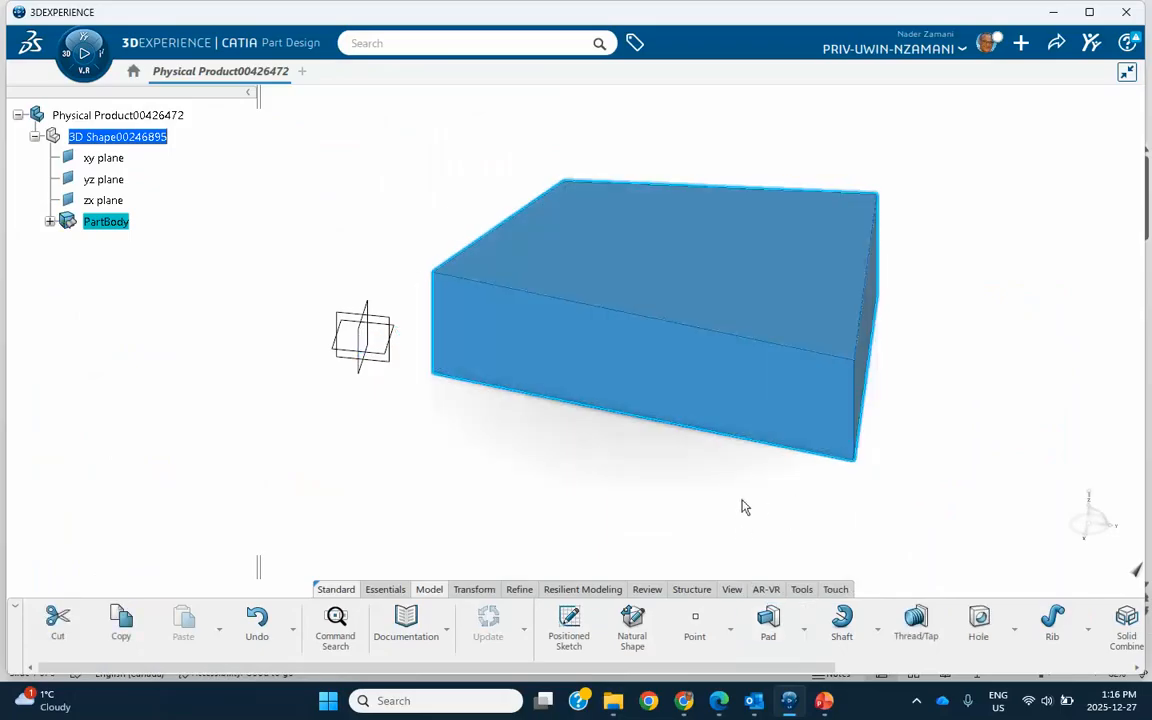
Expand PartBody and Pad.1 in the tree, show Sketch.1 and hide it again
left_click(49, 223)
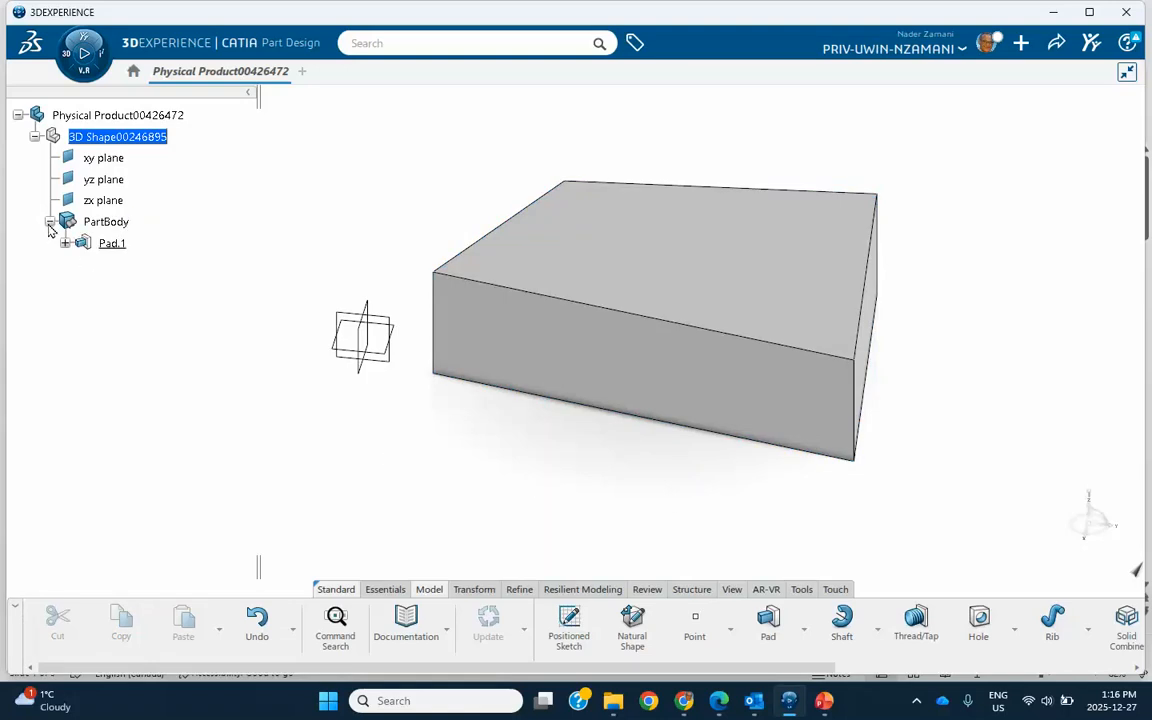
left_click(64, 244)
right_click(117, 268)
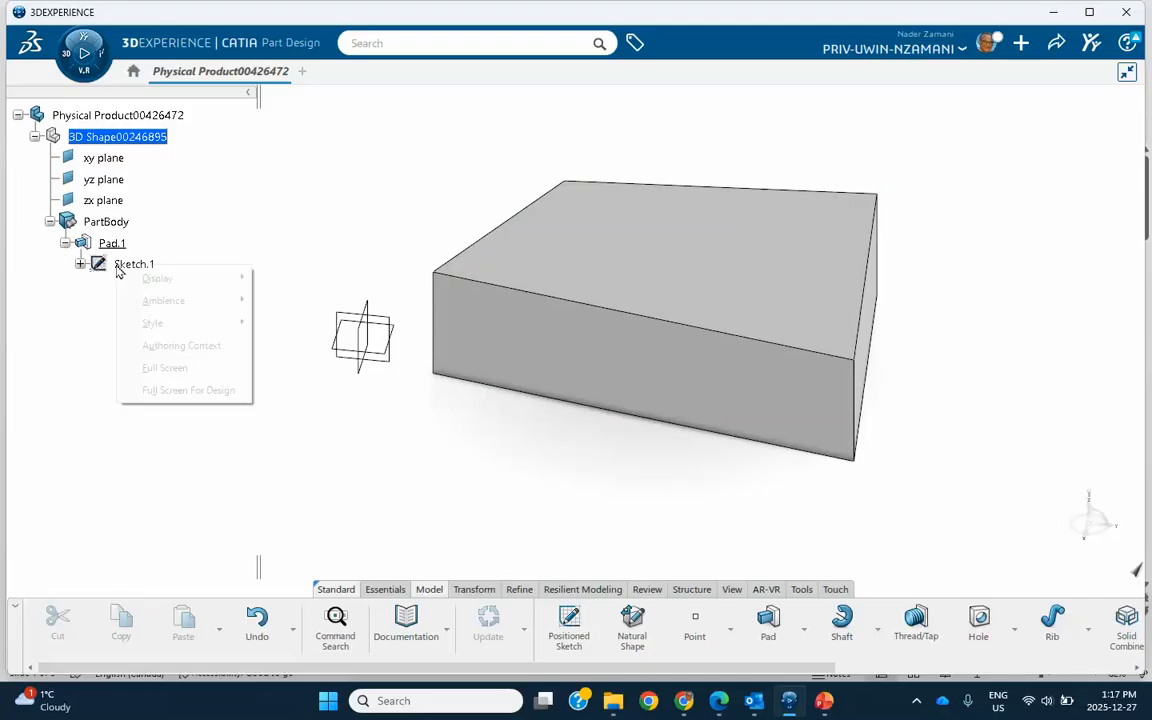
key("Escape")
right_click(138, 263)
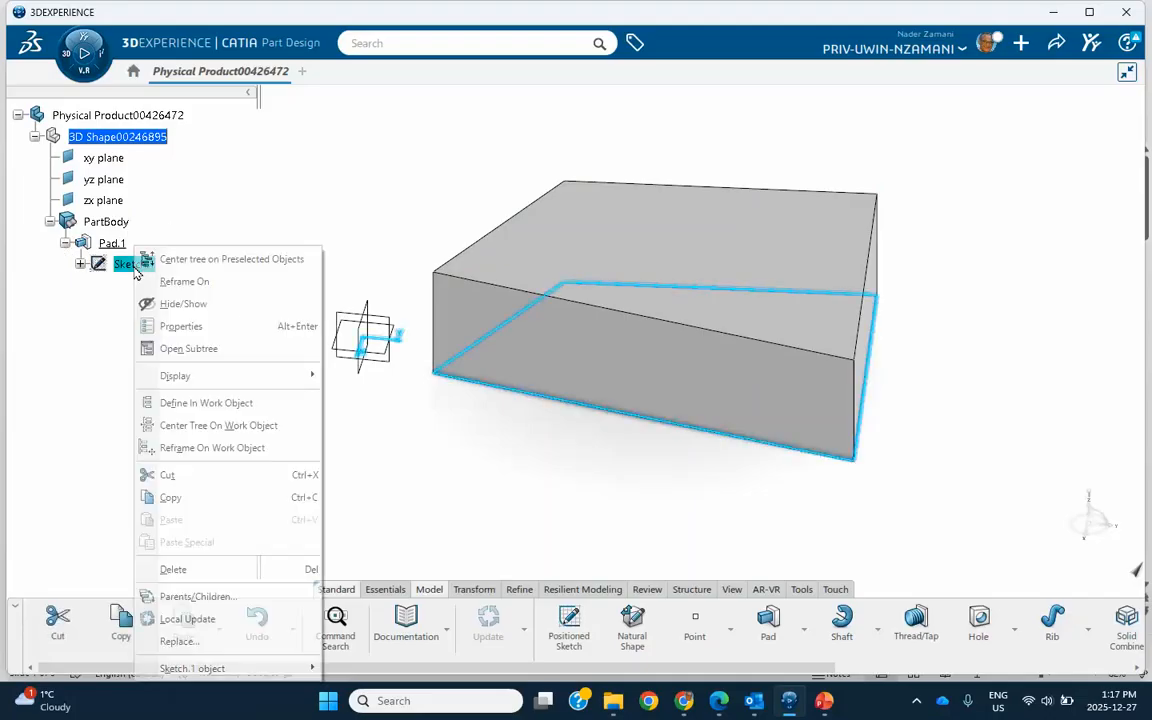
left_click(177, 308)
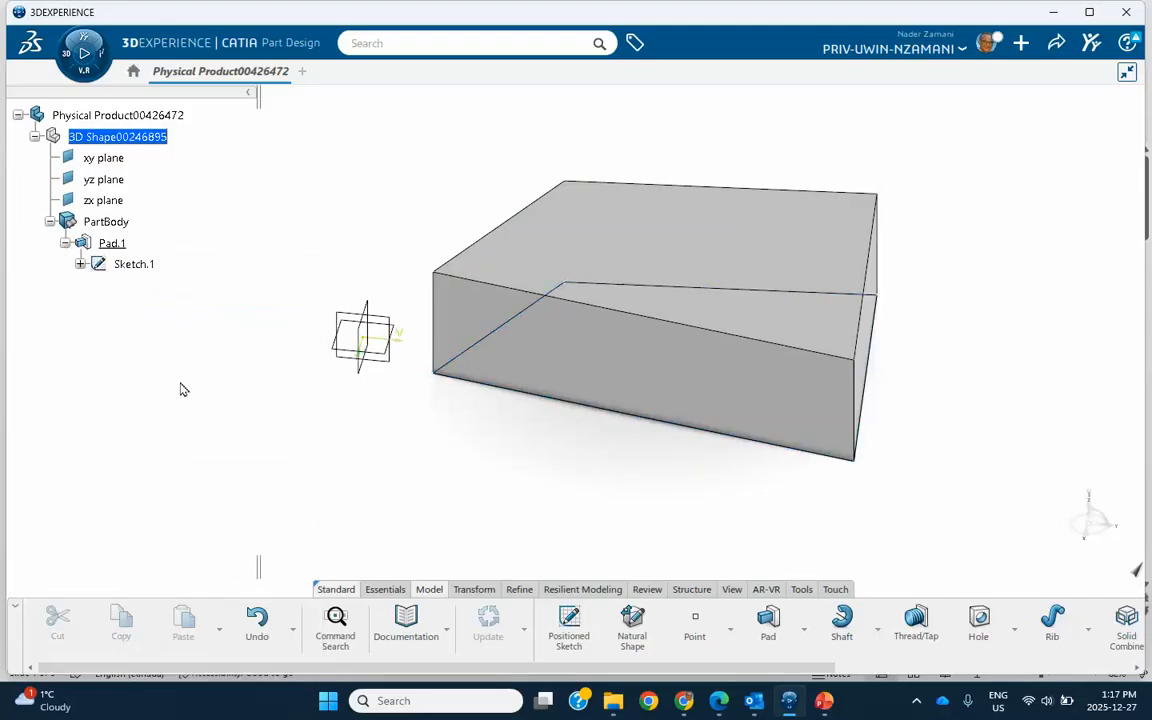
right_click(133, 264)
left_click(165, 301)
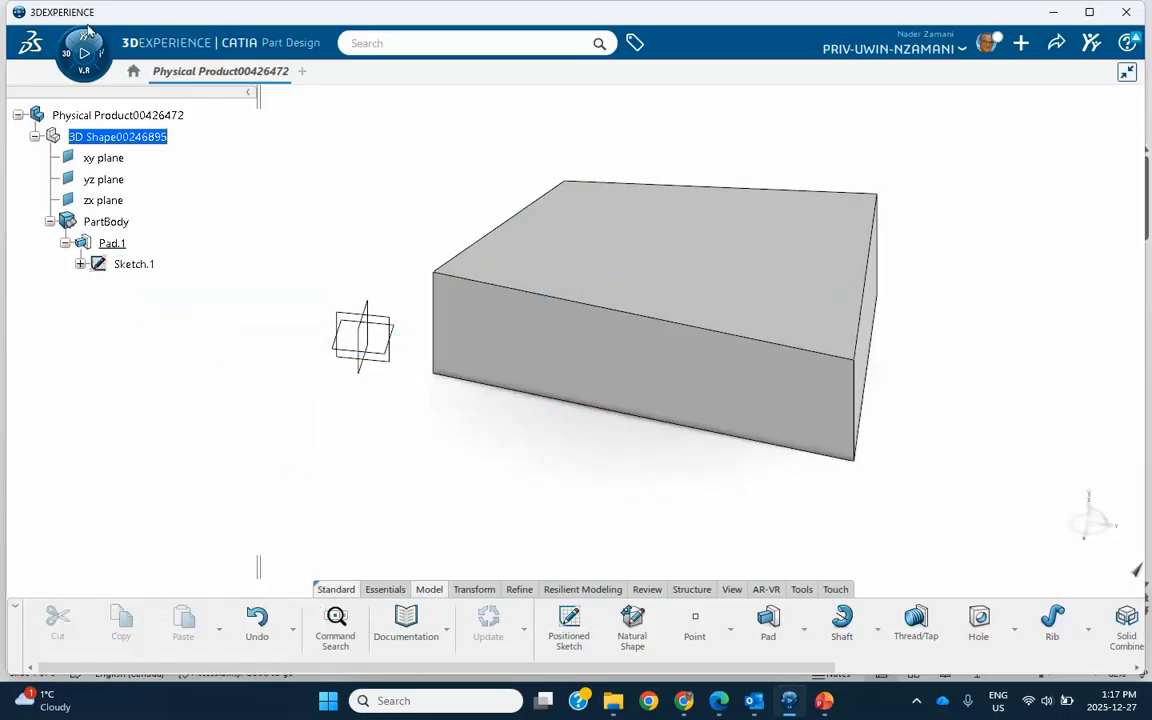
Switch the part from Part Design to the Generative Shape Design app
left_click(84, 50)
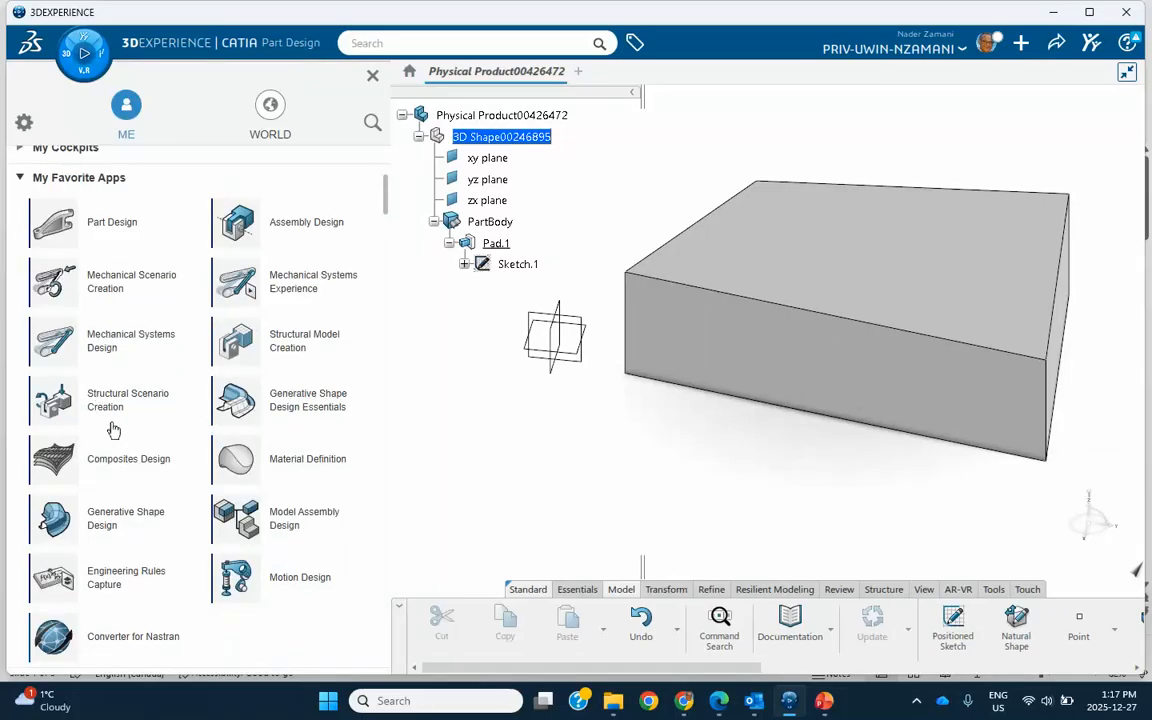
left_click(117, 524)
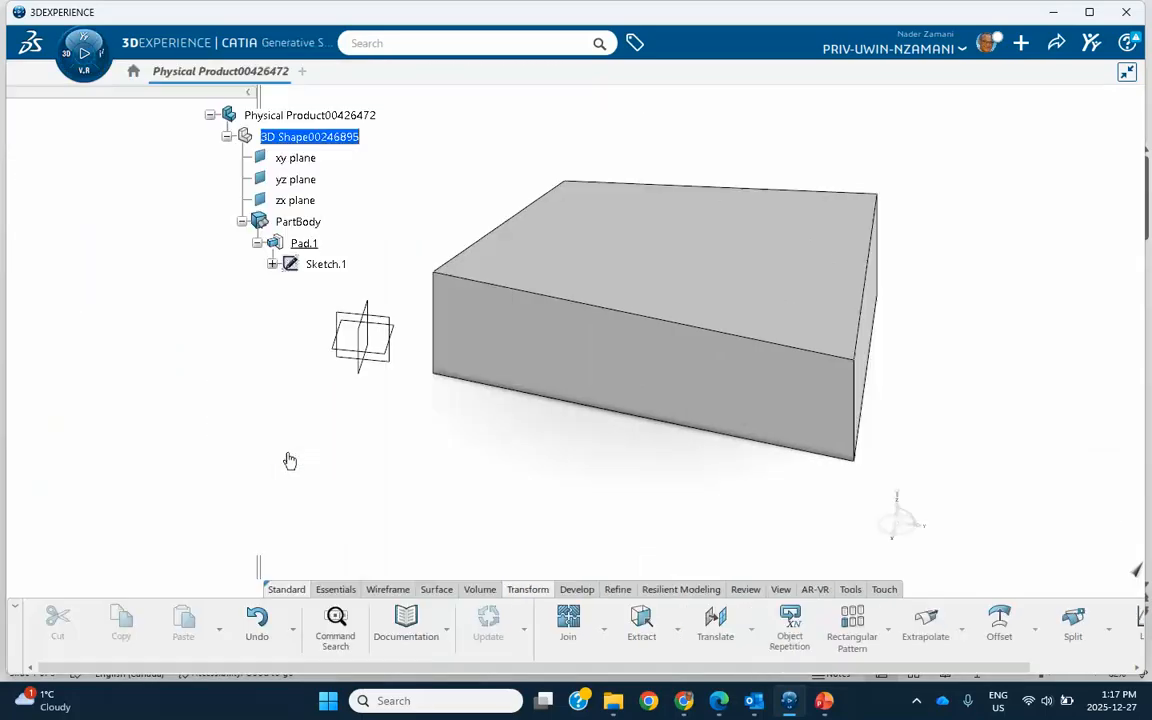
left_click(642, 622)
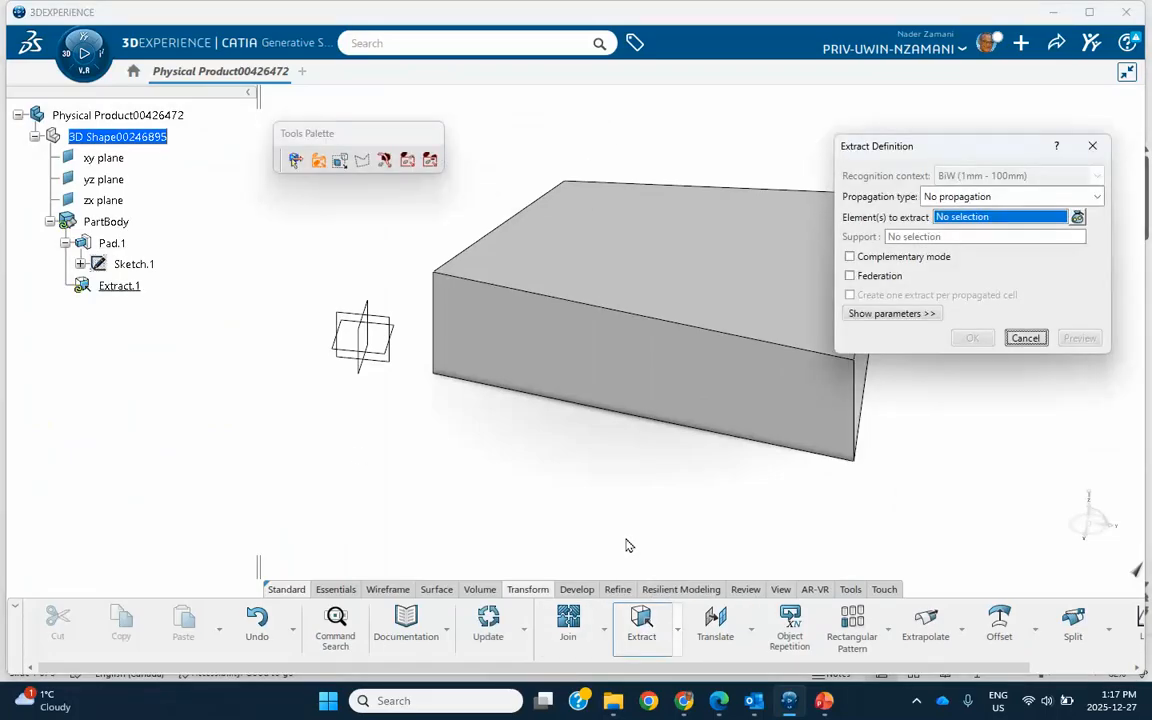
left_click(1025, 337)
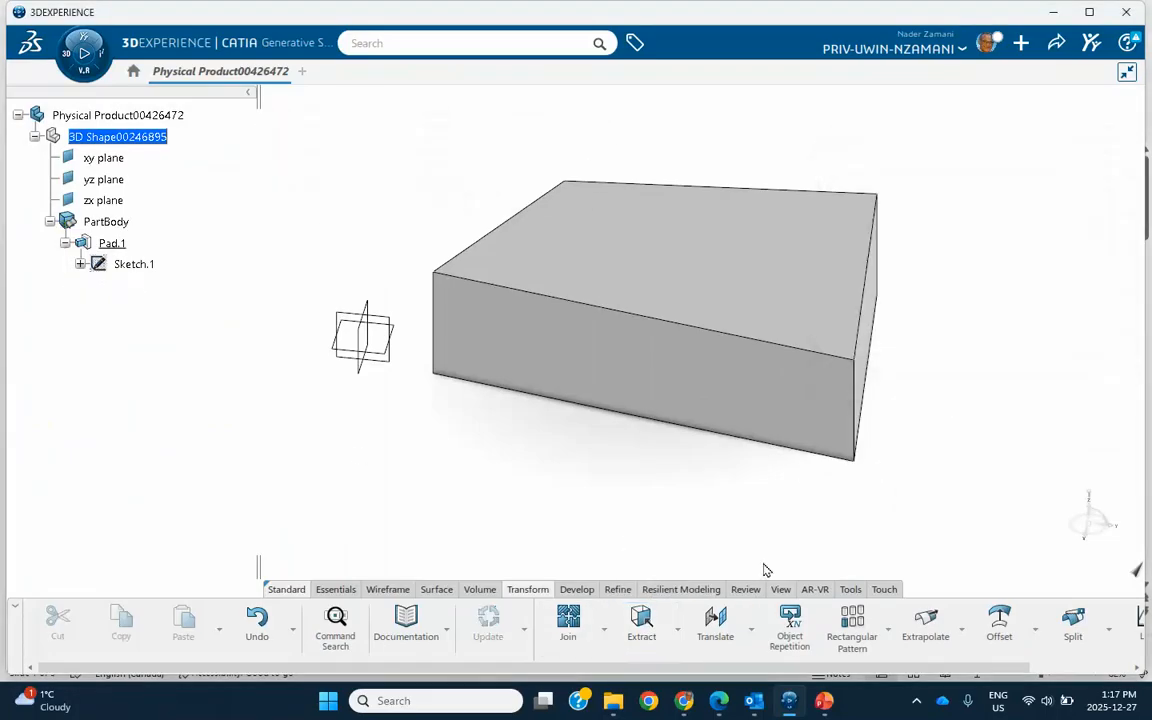
Extract three adjoining side faces of the padded block as separate surfaces in one Extract operation with no propagation
left_click(678, 636)
left_click(641, 622)
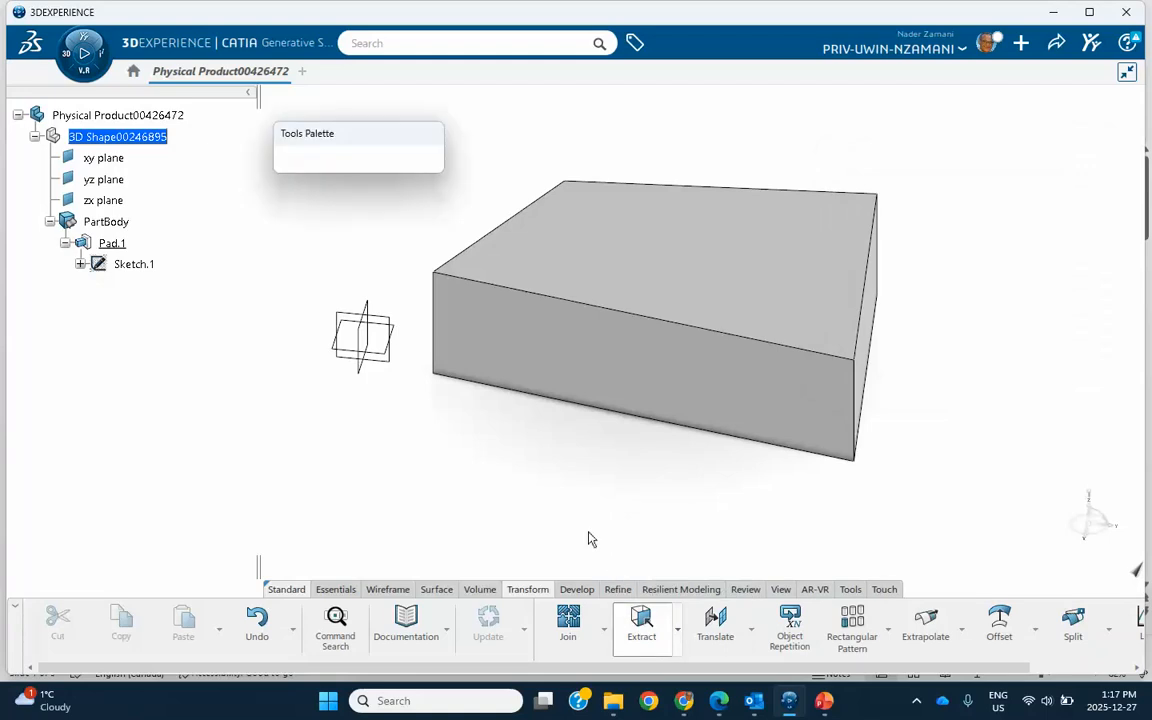
middle_click_drag(594, 478, 463, 475)
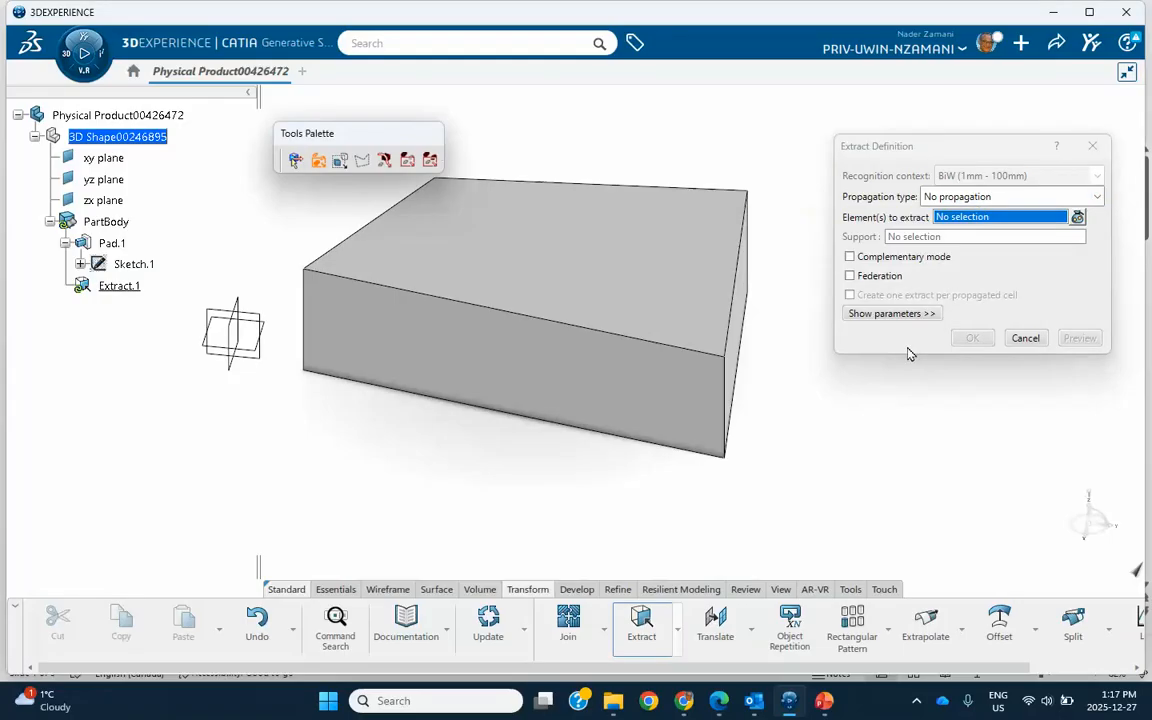
left_click(519, 375)
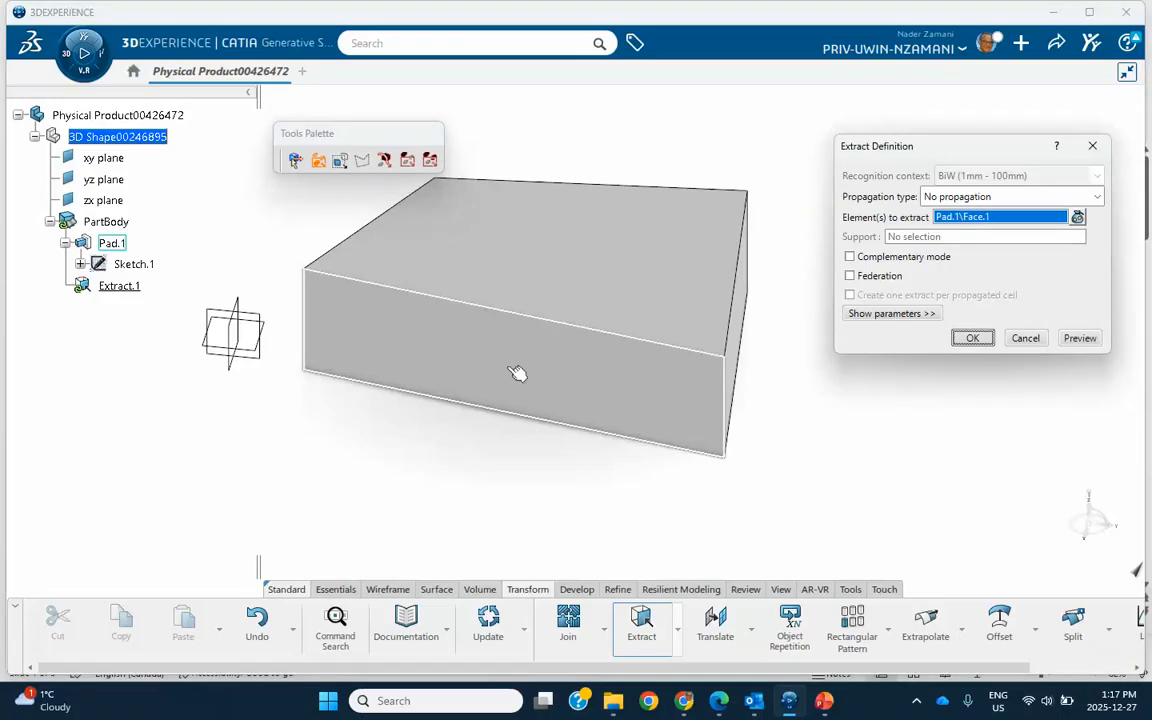
middle_click_drag(796, 425, 755, 433)
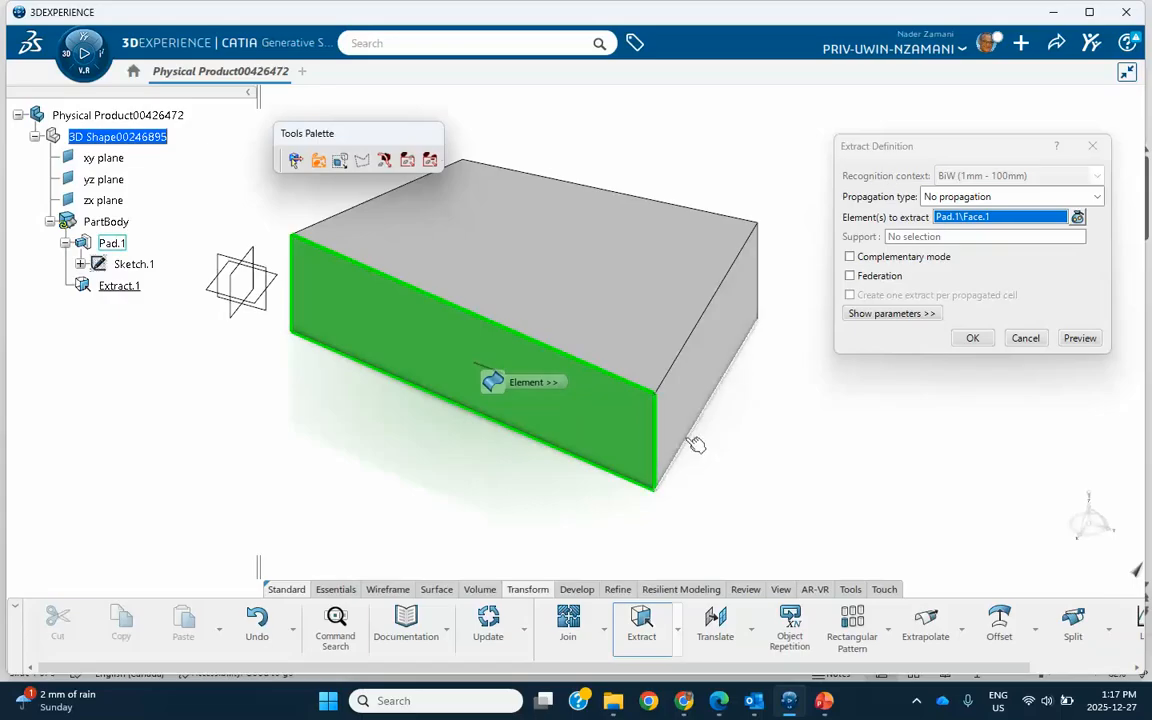
left_click(1077, 218)
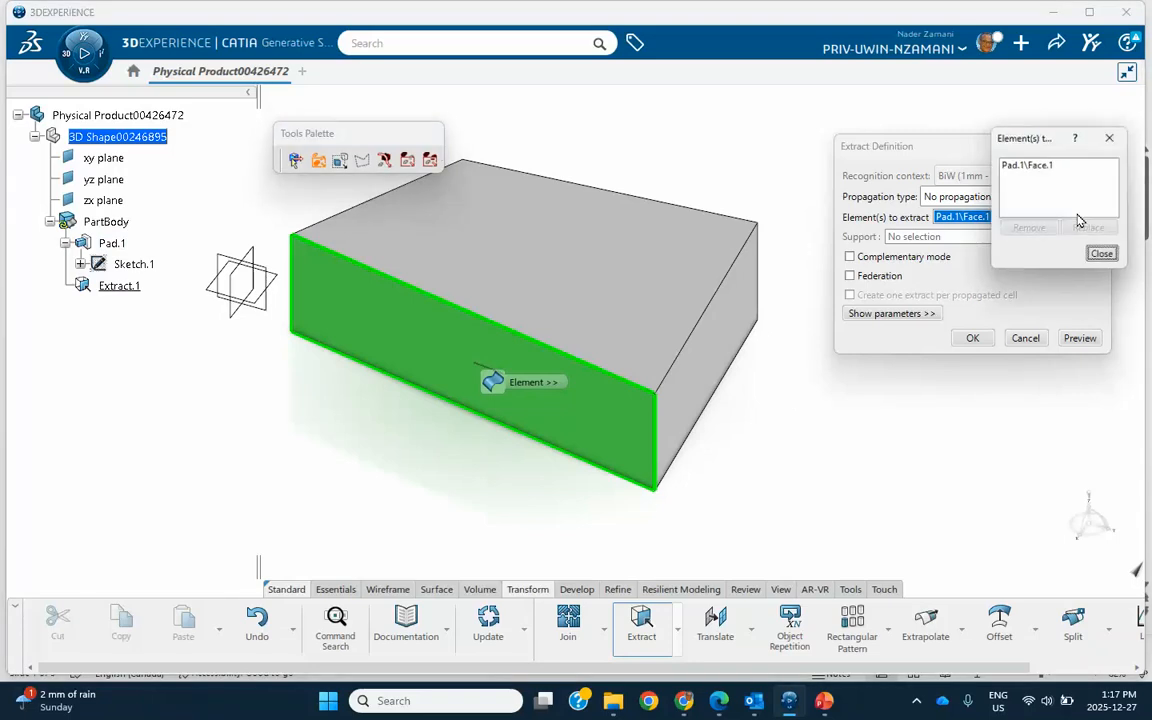
left_click(712, 360)
middle_click_drag(809, 449, 332, 428)
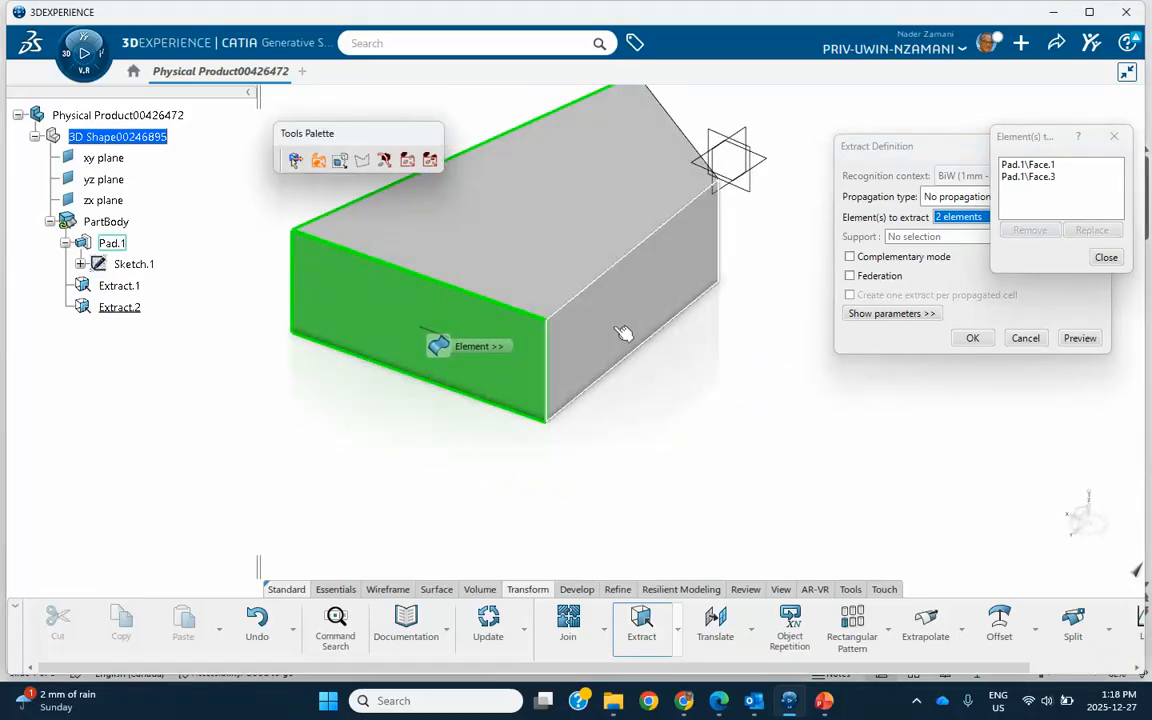
left_click(622, 329)
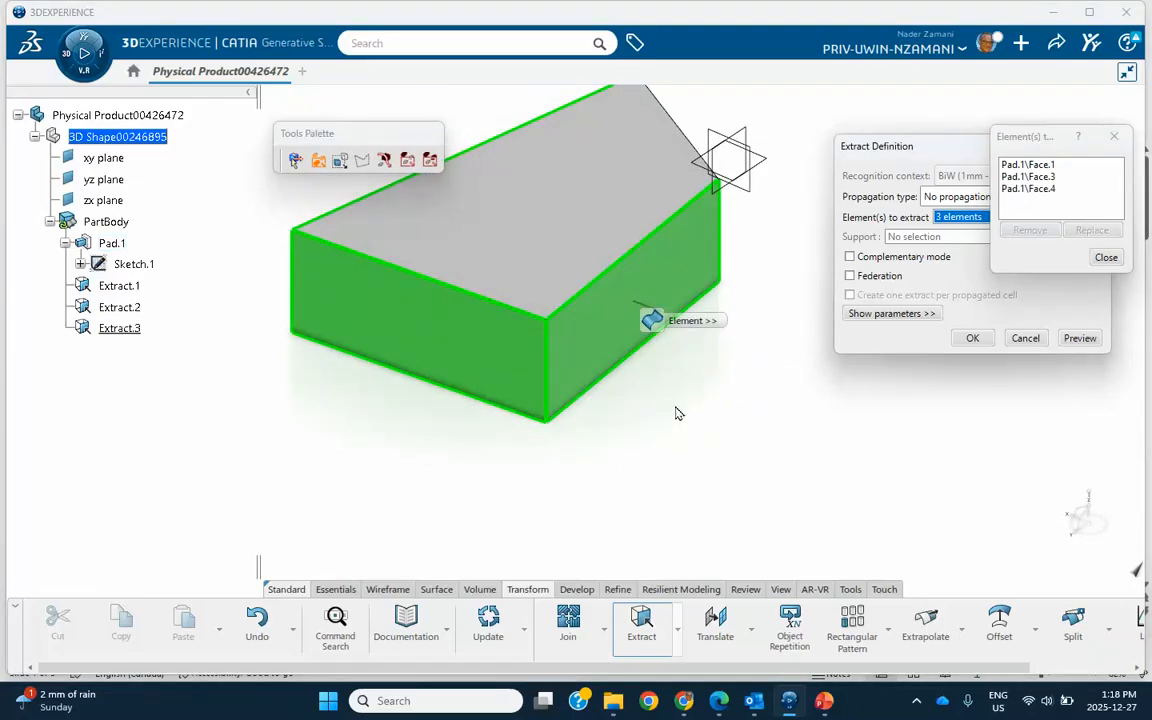
left_click(1106, 258)
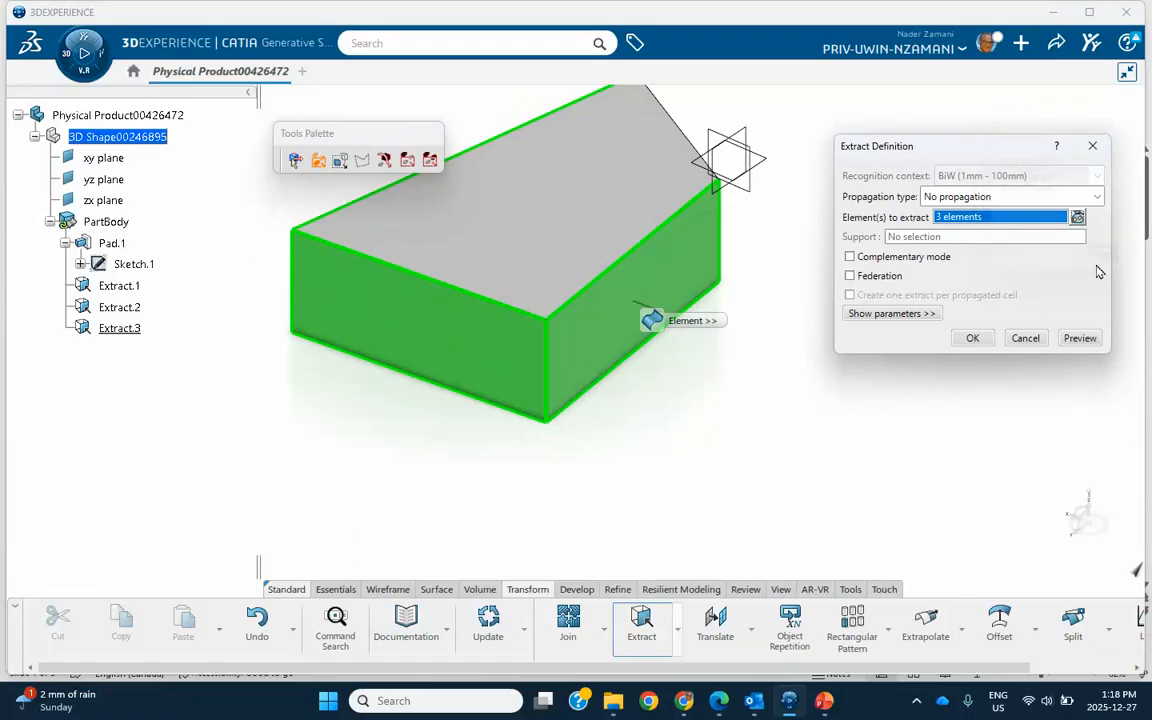
left_click(974, 339)
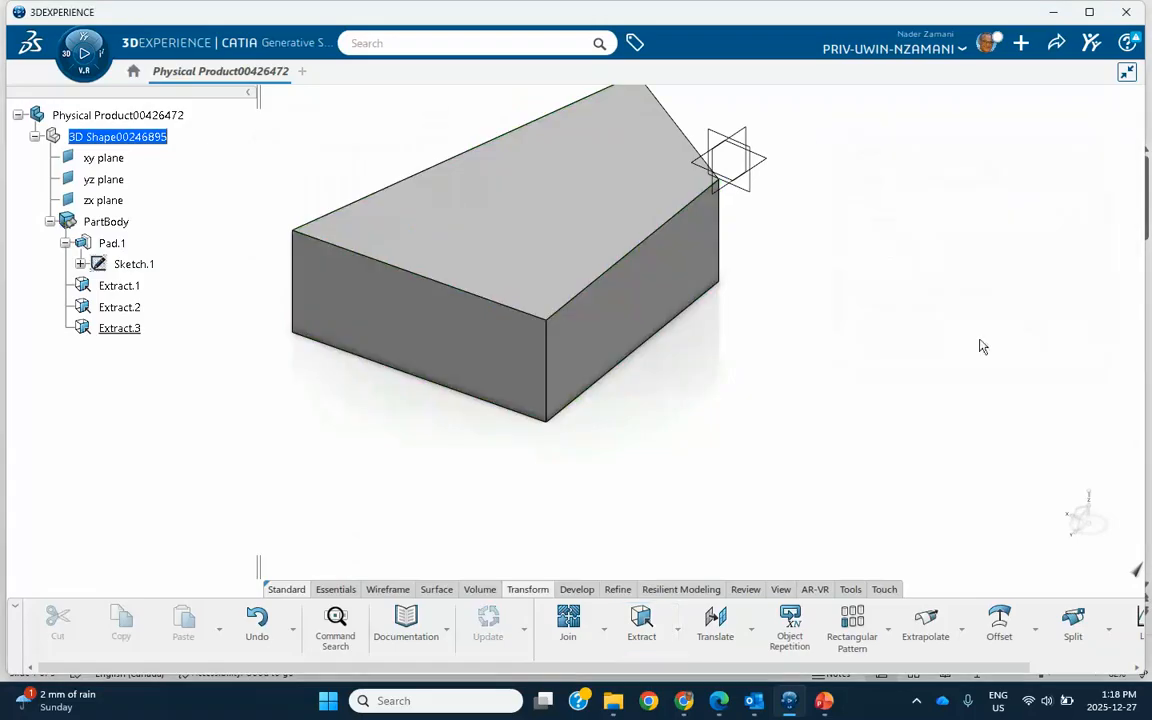
Hide Pad.1 to examine the three extracted side faces on their own, and show the pad again
middle_click_drag(795, 411, 1067, 429)
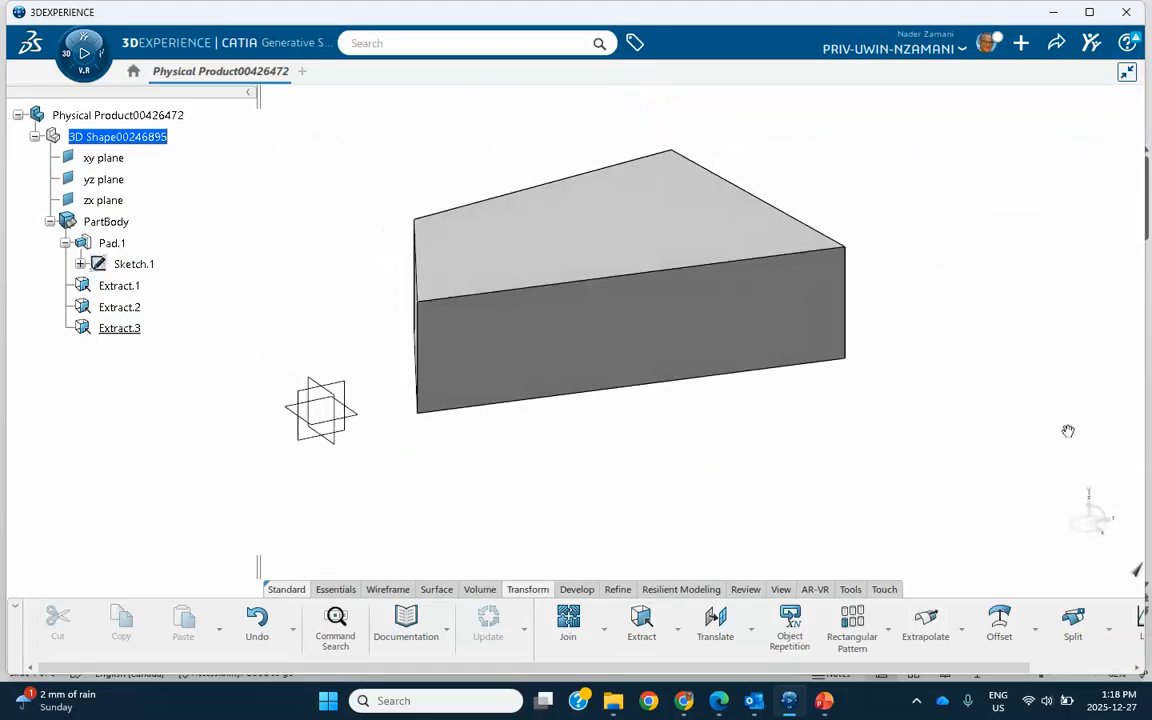
right_click(672, 221)
left_click(676, 273)
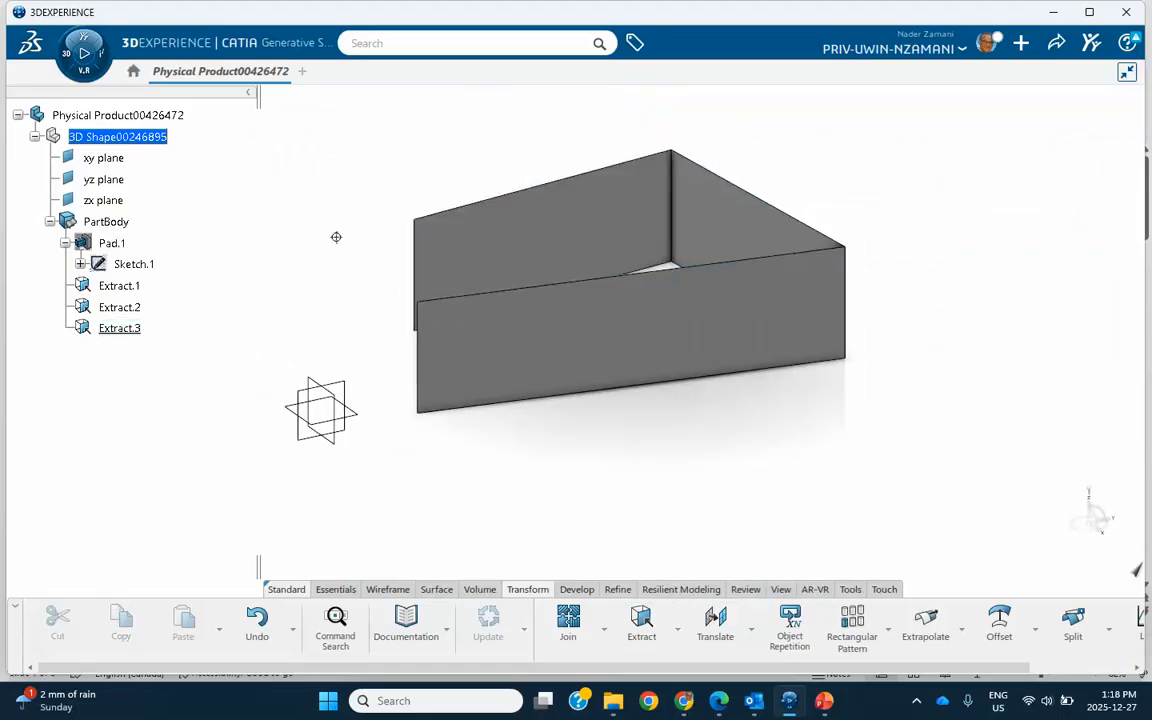
middle_click_drag(334, 237, 347, 319)
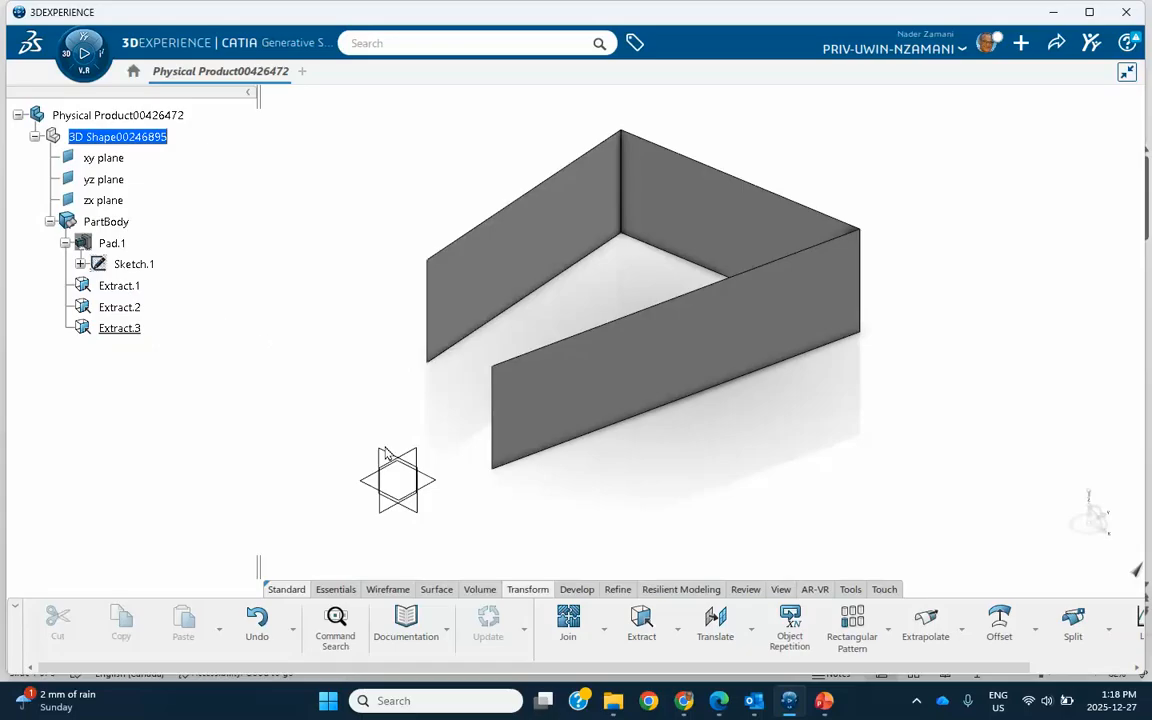
right_click(120, 245)
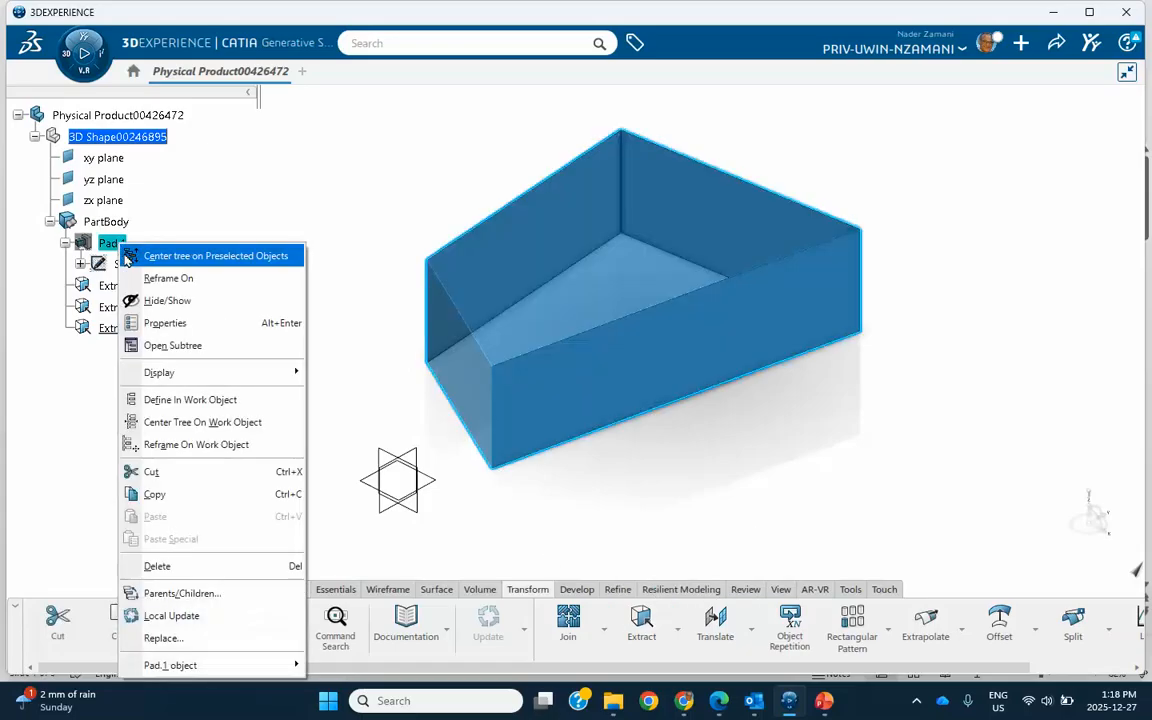
left_click(224, 270)
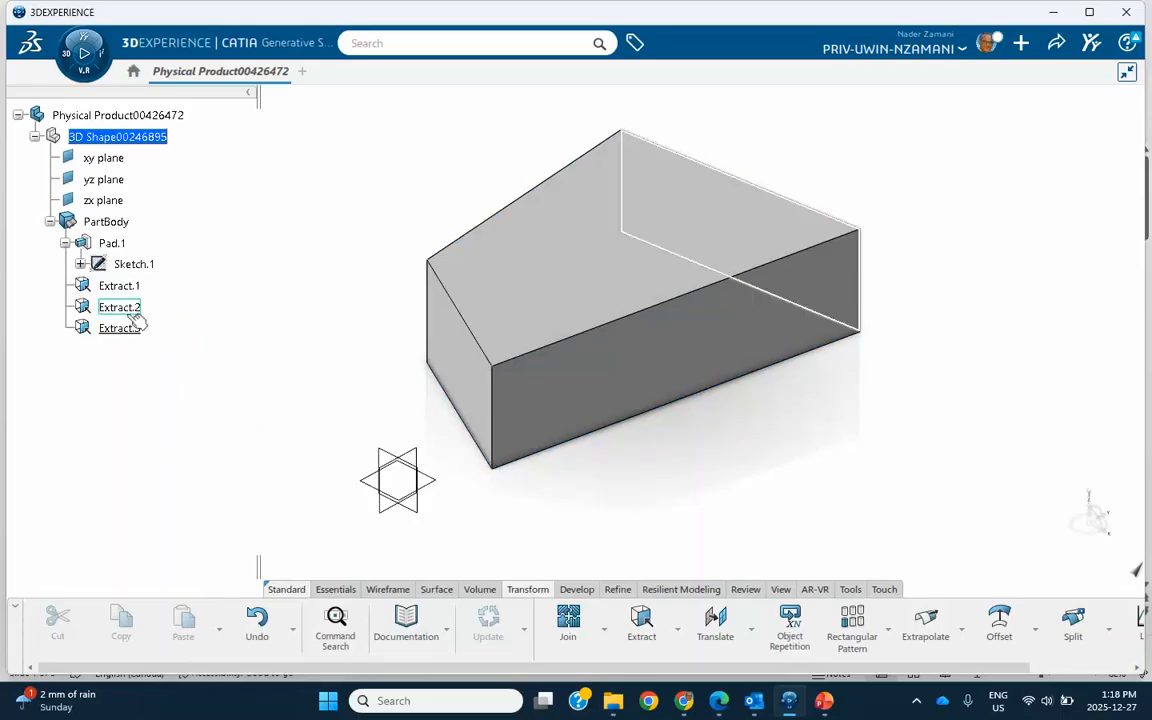
Hide the extracted surfaces Extract.1 through Extract.3 together
left_click(137, 288)
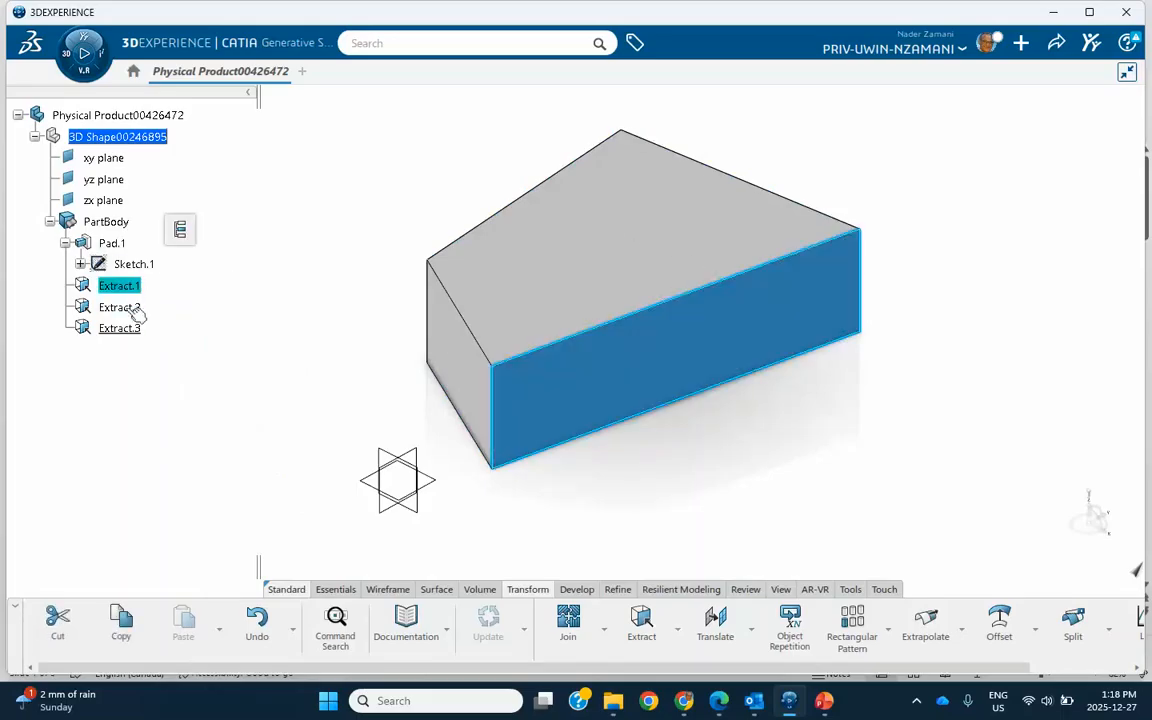
left_click(120, 329, "shift")
right_click(129, 330)
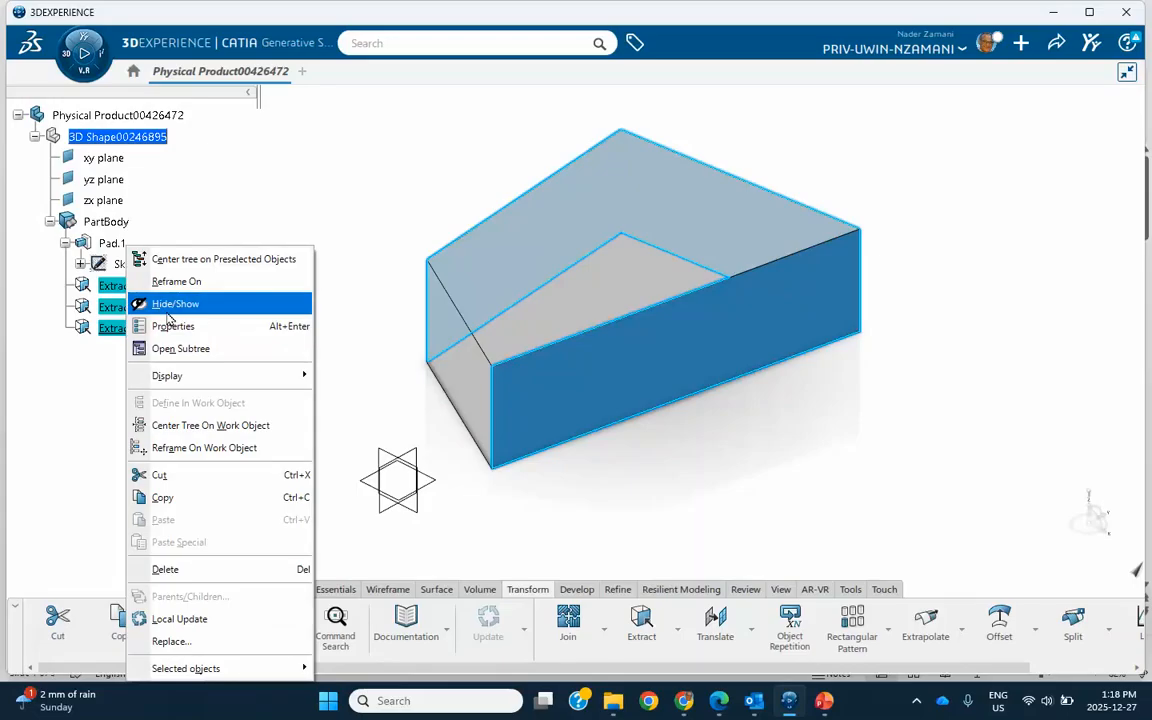
left_click(170, 304)
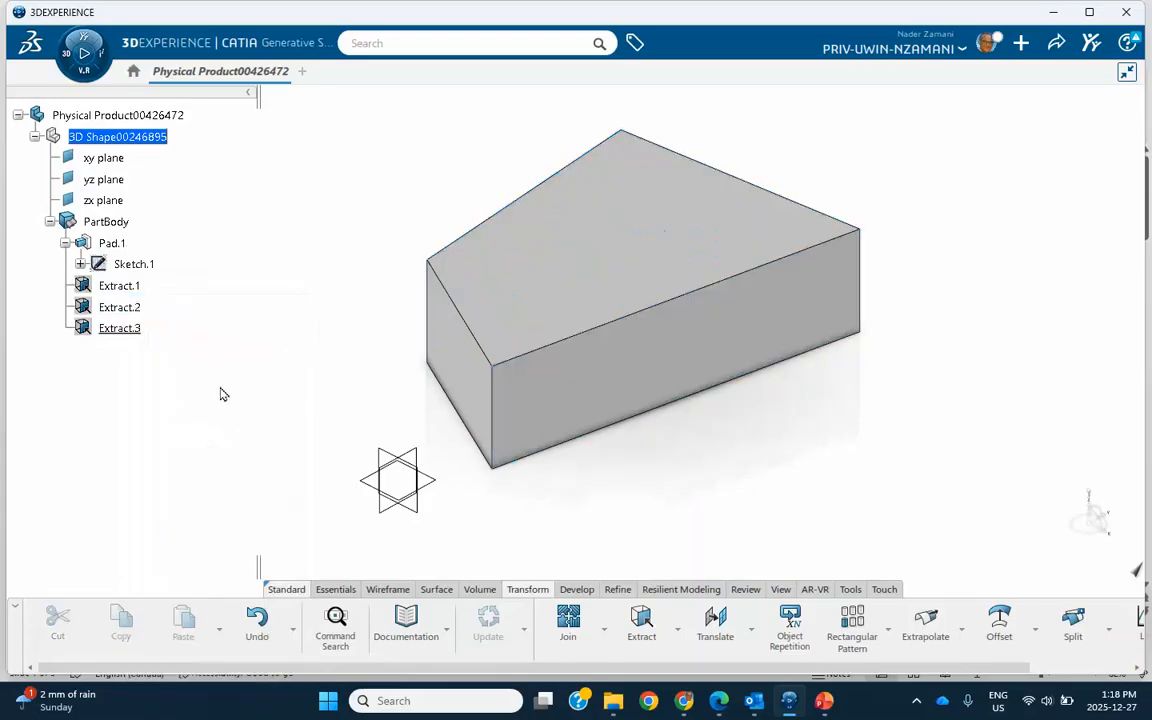
Extract three connected block edges with no propagation: a top edge, the adjoining vertical corner edge and the bottom edge running from it
left_click(642, 620)
middle_click_drag(769, 442, 676, 455)
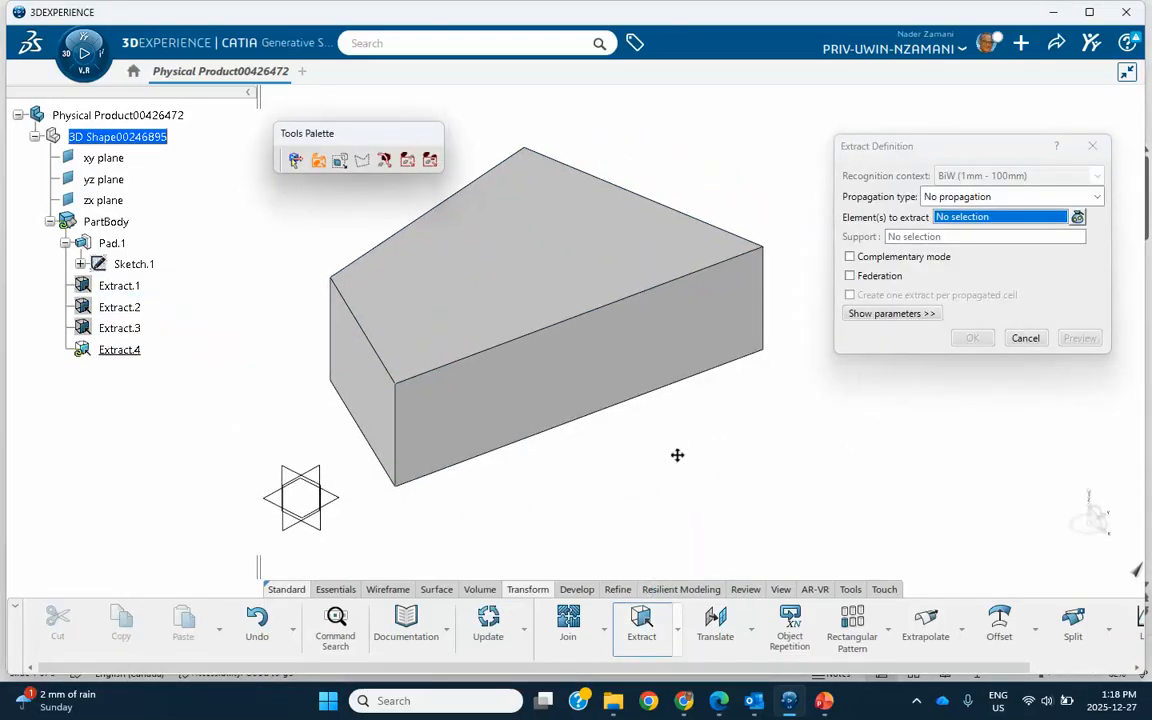
left_click(682, 211)
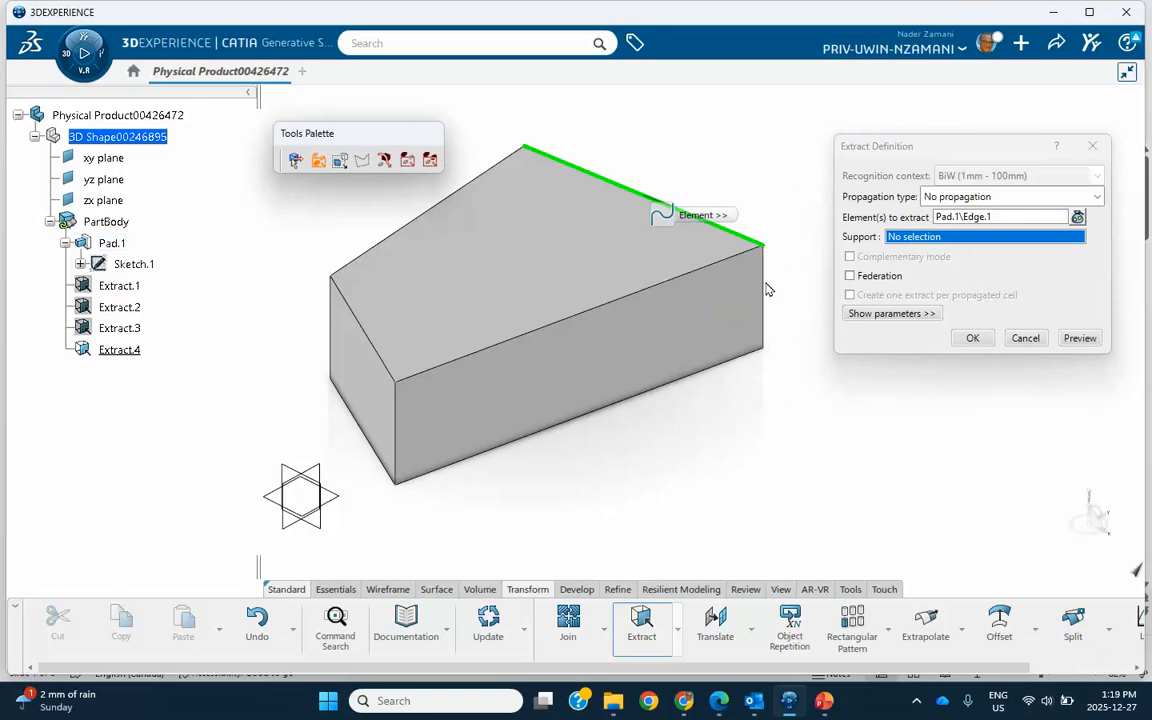
left_click(1079, 217)
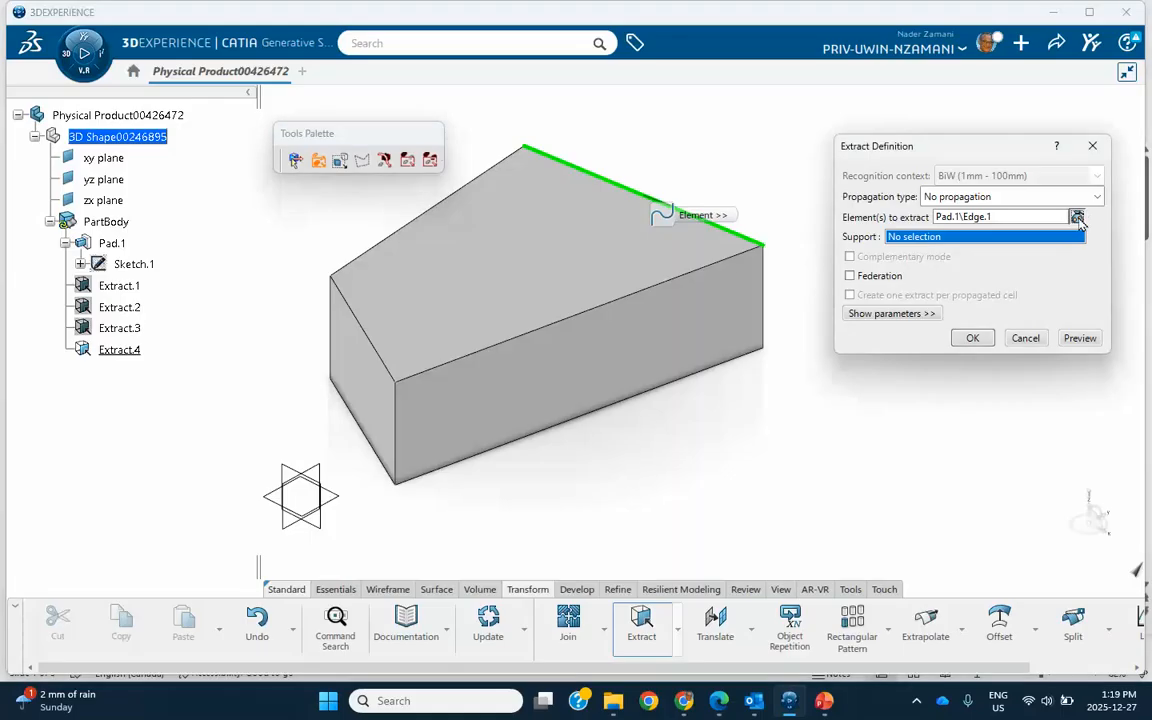
left_click(765, 305)
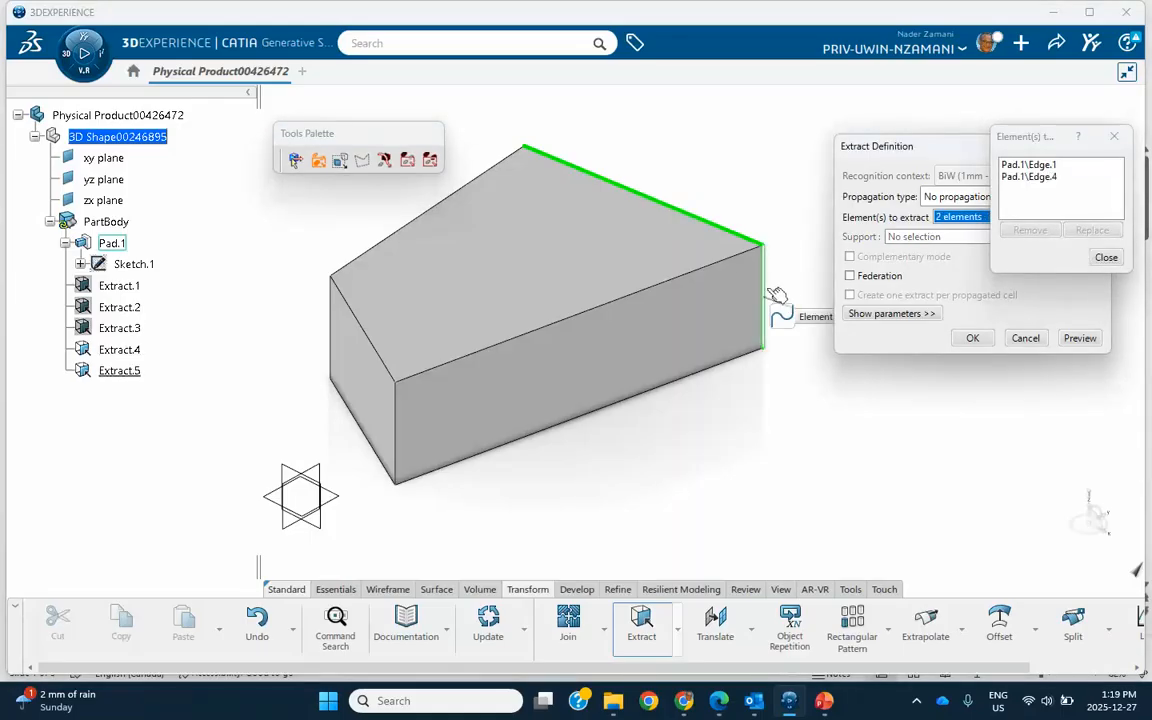
left_click(689, 381)
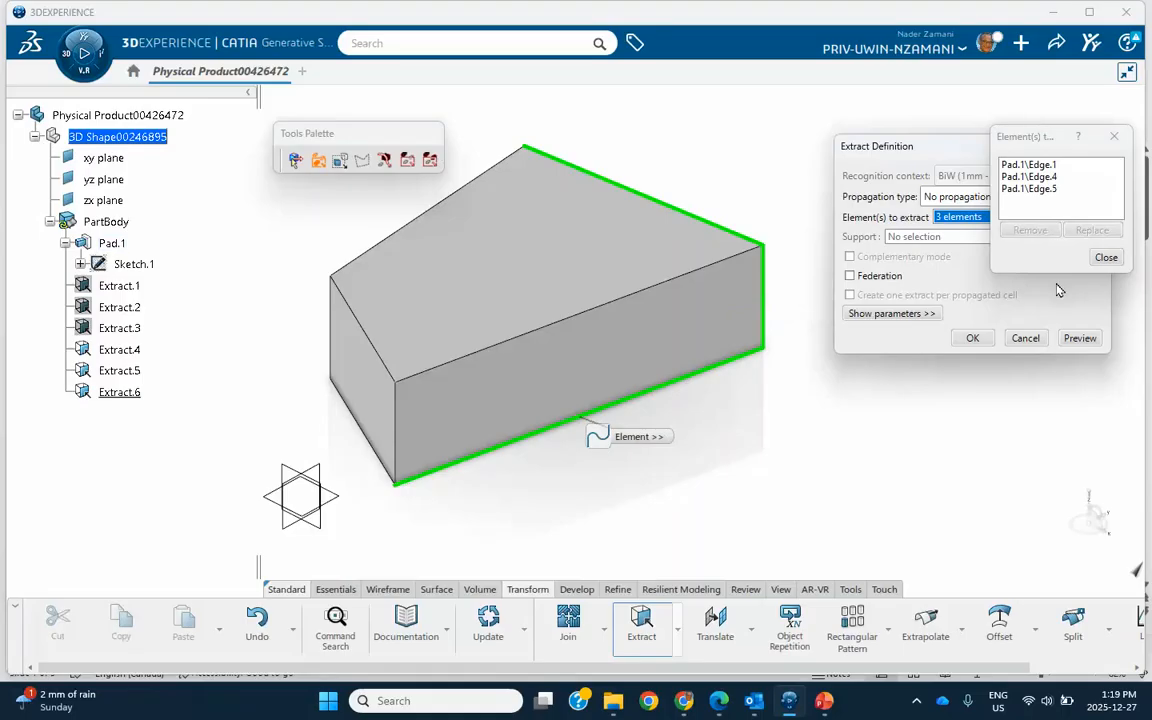
left_click(1105, 257)
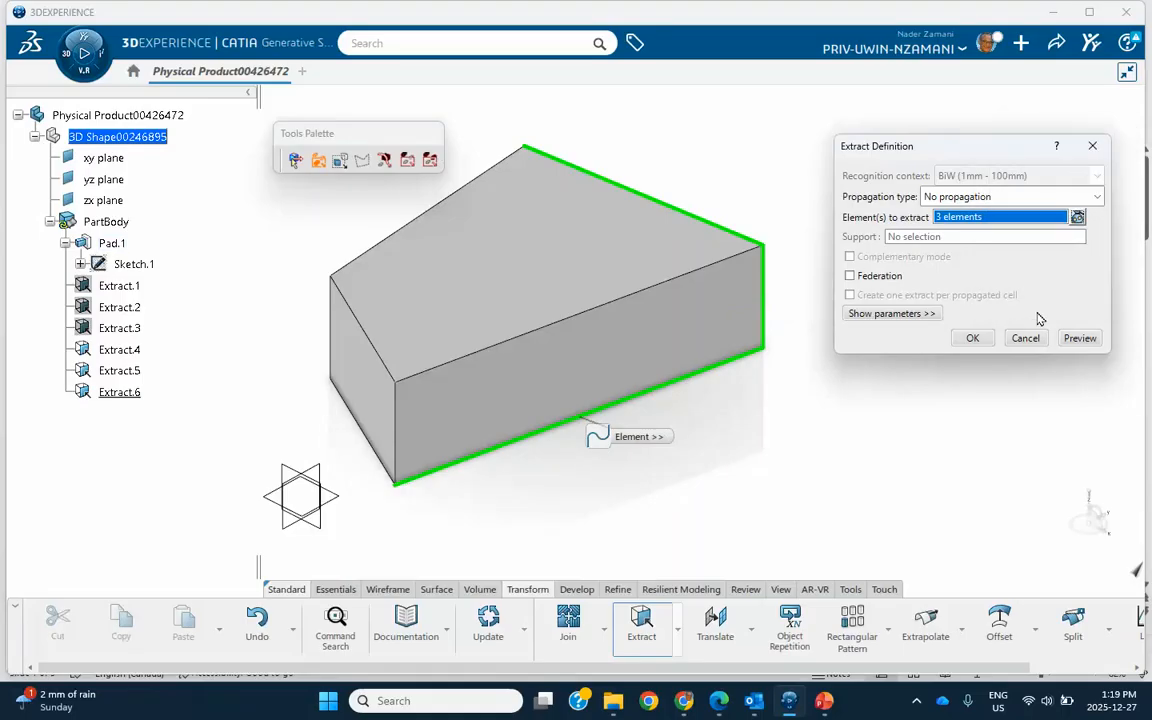
left_click(975, 340)
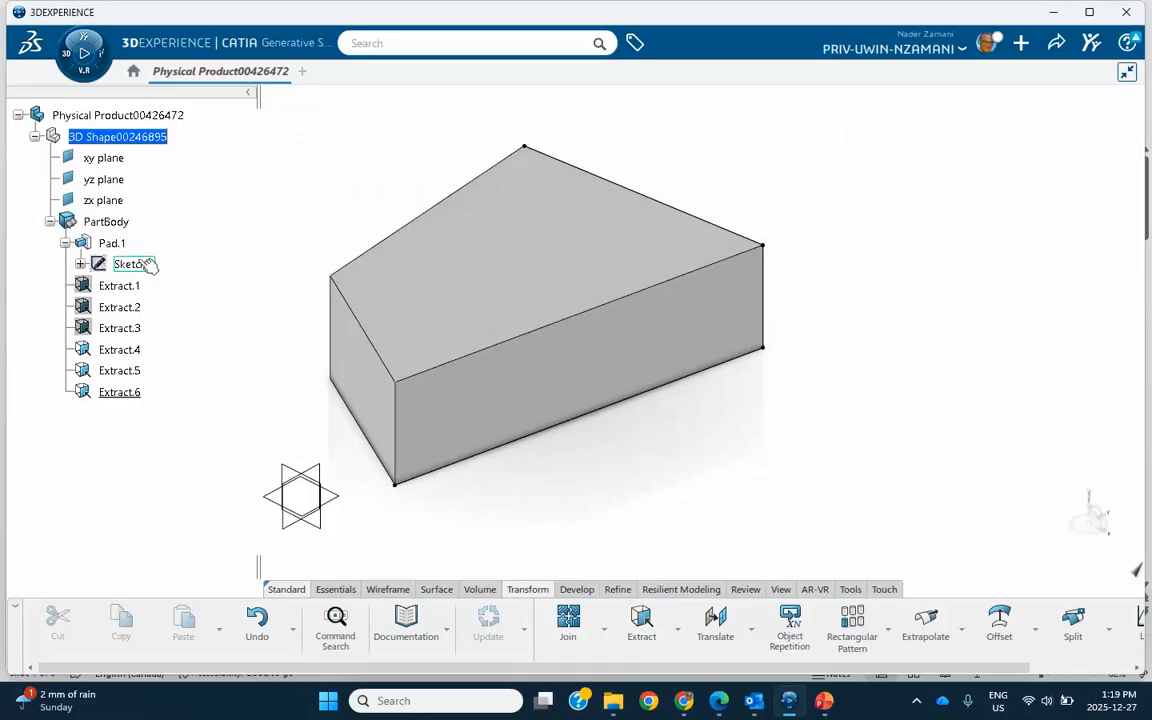
Hide Pad.1 to examine the three extracted edges on their own, and show the solid again
right_click(418, 286)
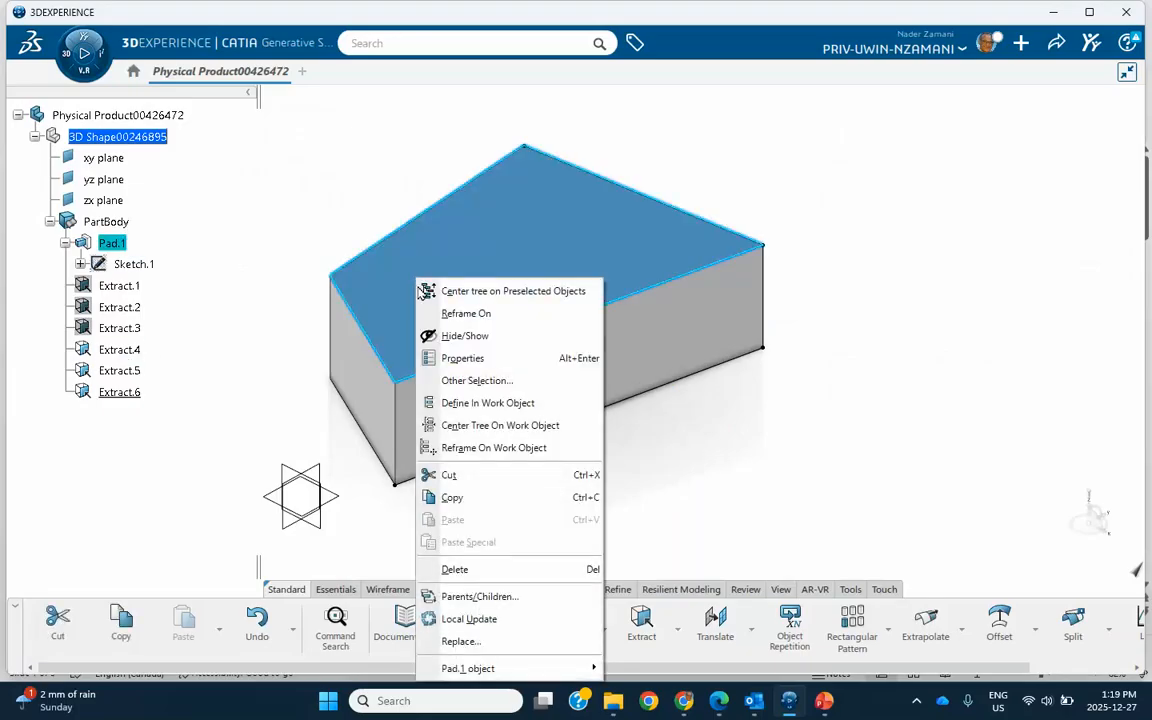
left_click(455, 338)
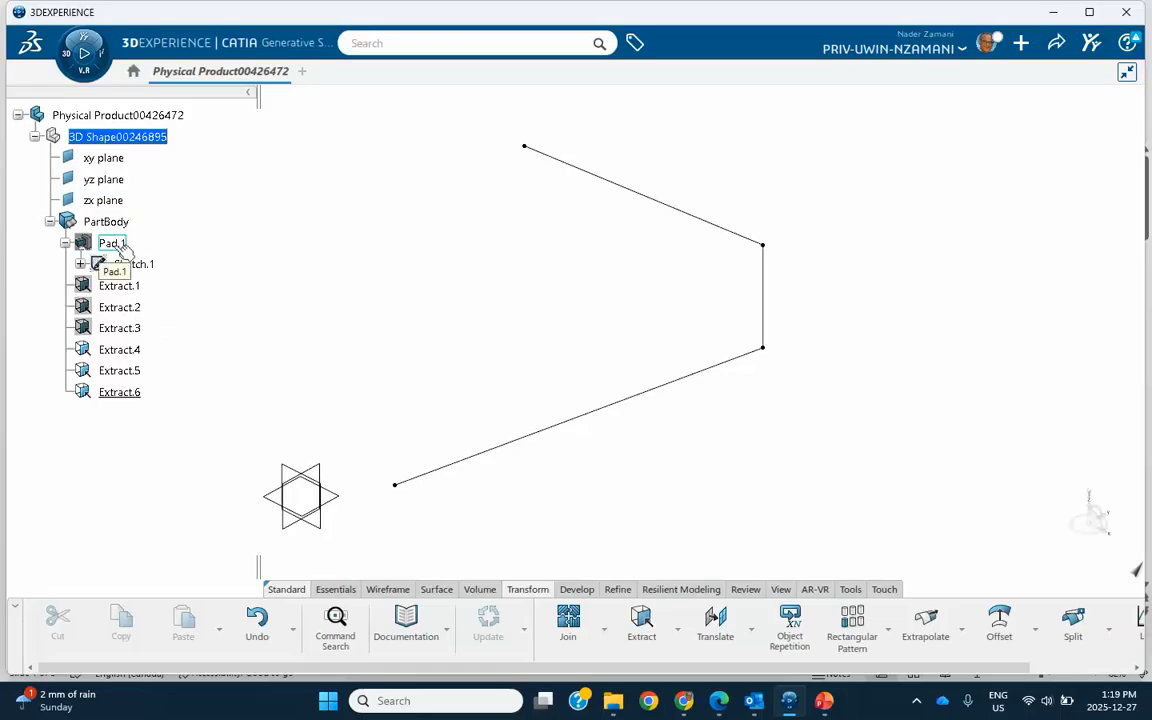
right_click(120, 246)
left_click(160, 305)
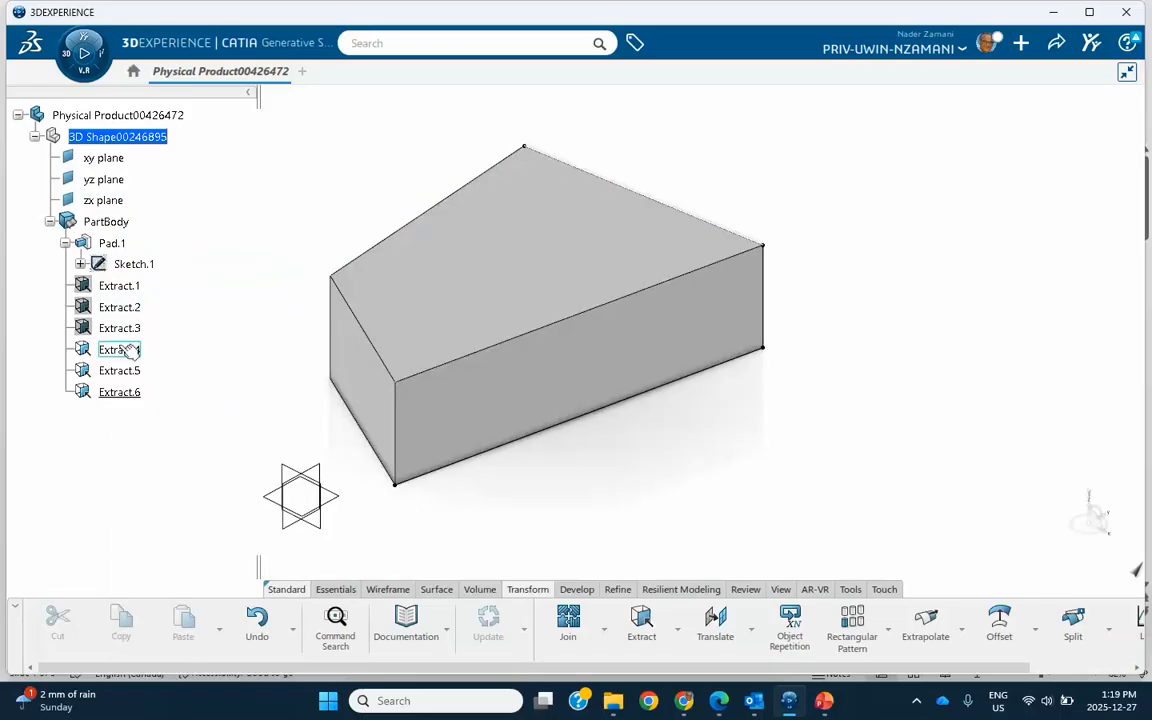
Hide the extracted edges Extract.4 through Extract.6 together
left_click(119, 350)
left_click(120, 391, "shift")
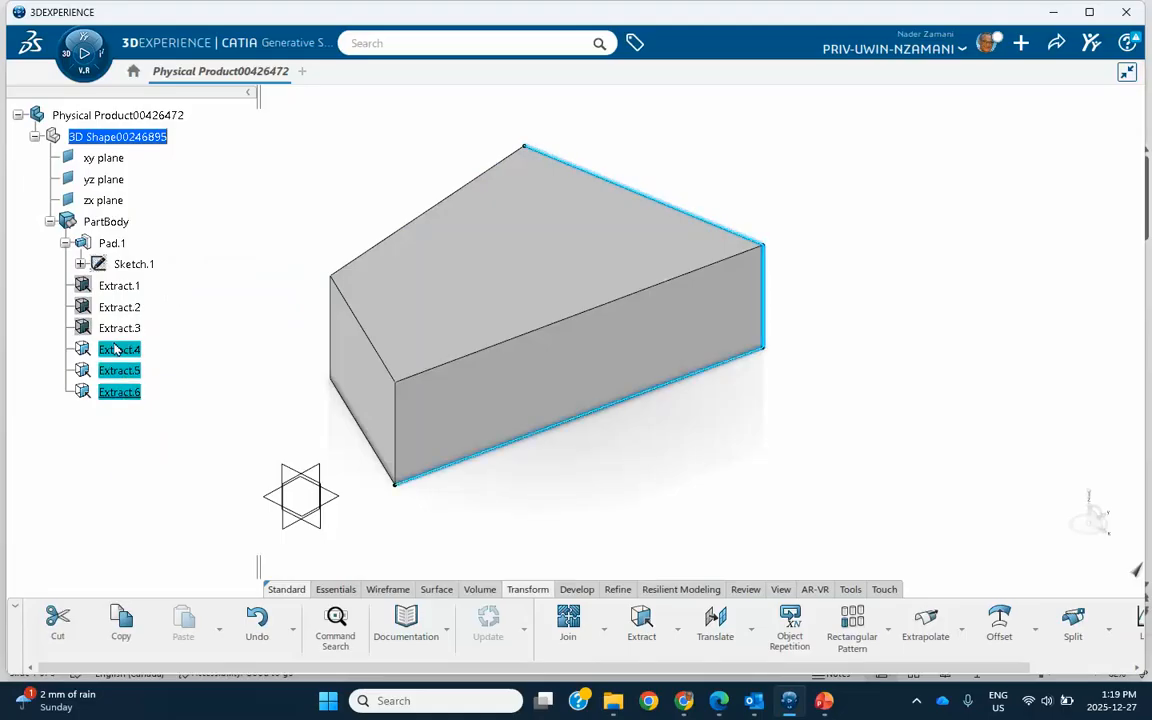
right_click(120, 352)
left_click(165, 305)
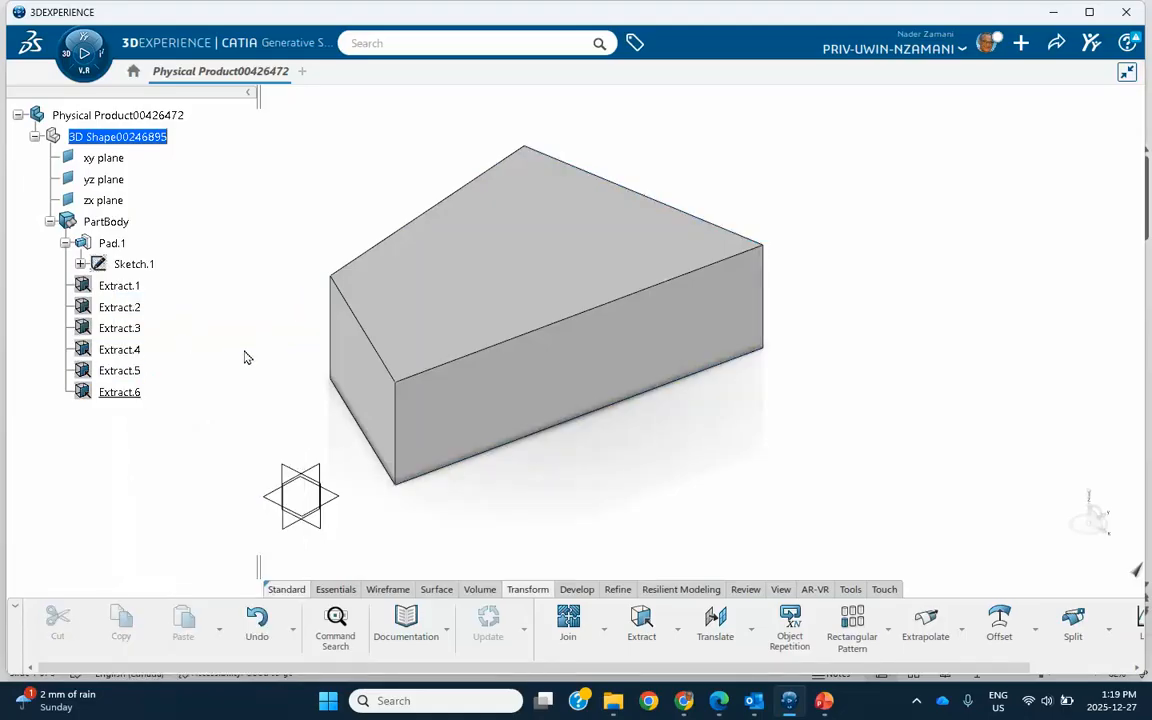
Extract the block's surfaces from its top face with Point continuity propagation
left_click(641, 622)
left_click(976, 199)
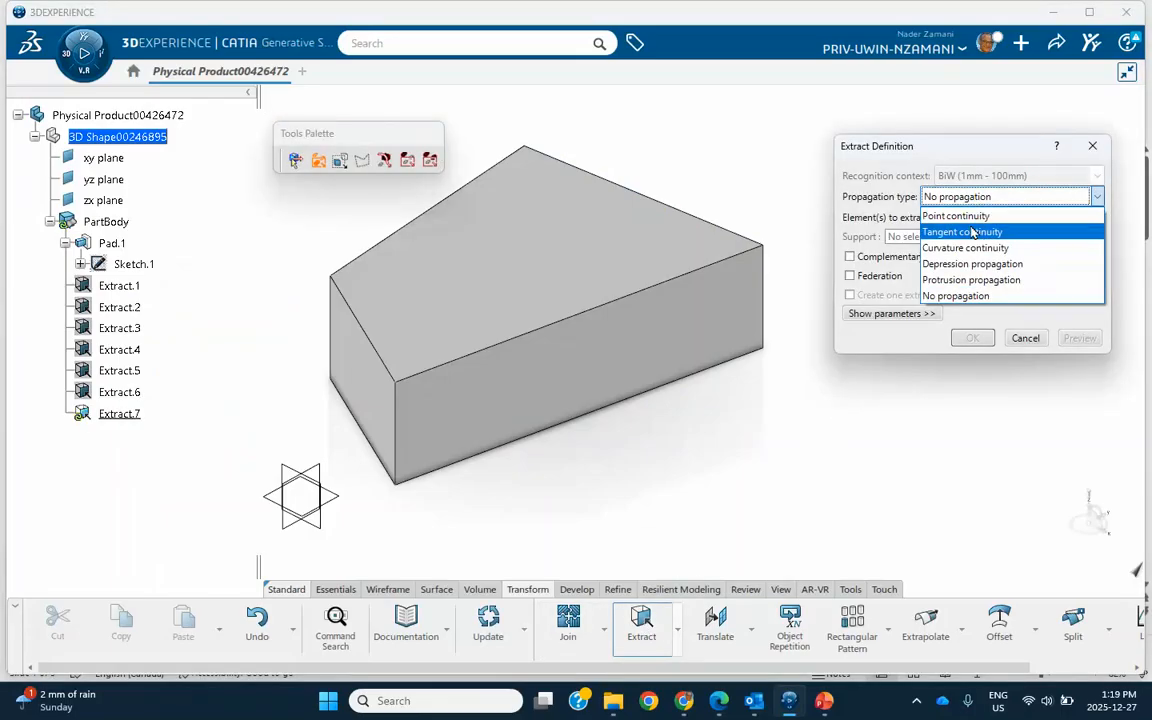
left_click(933, 216)
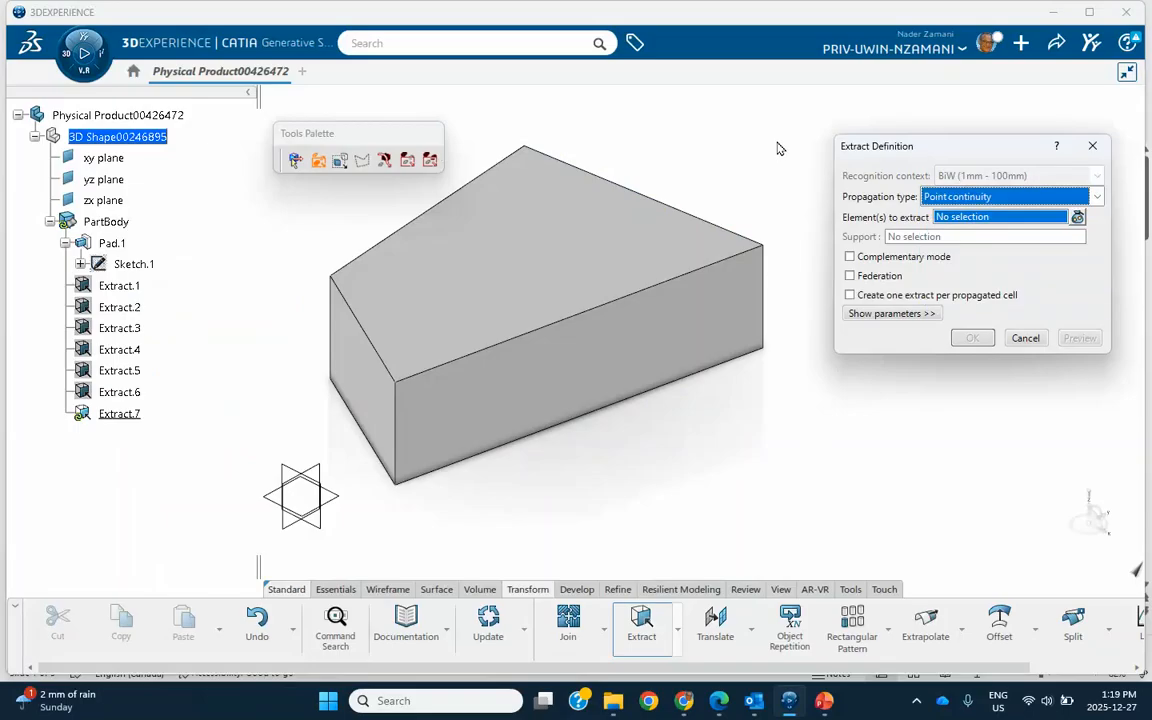
left_click(561, 253)
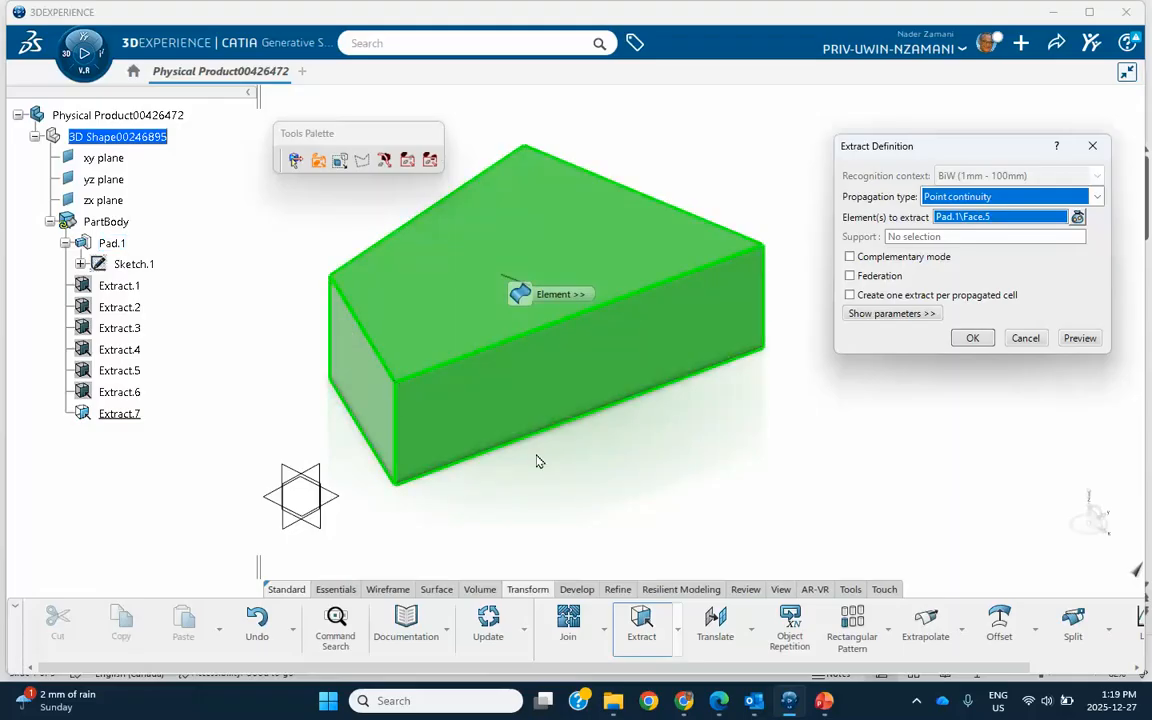
middle_click_drag(540, 462, 955, 377)
left_click(979, 342)
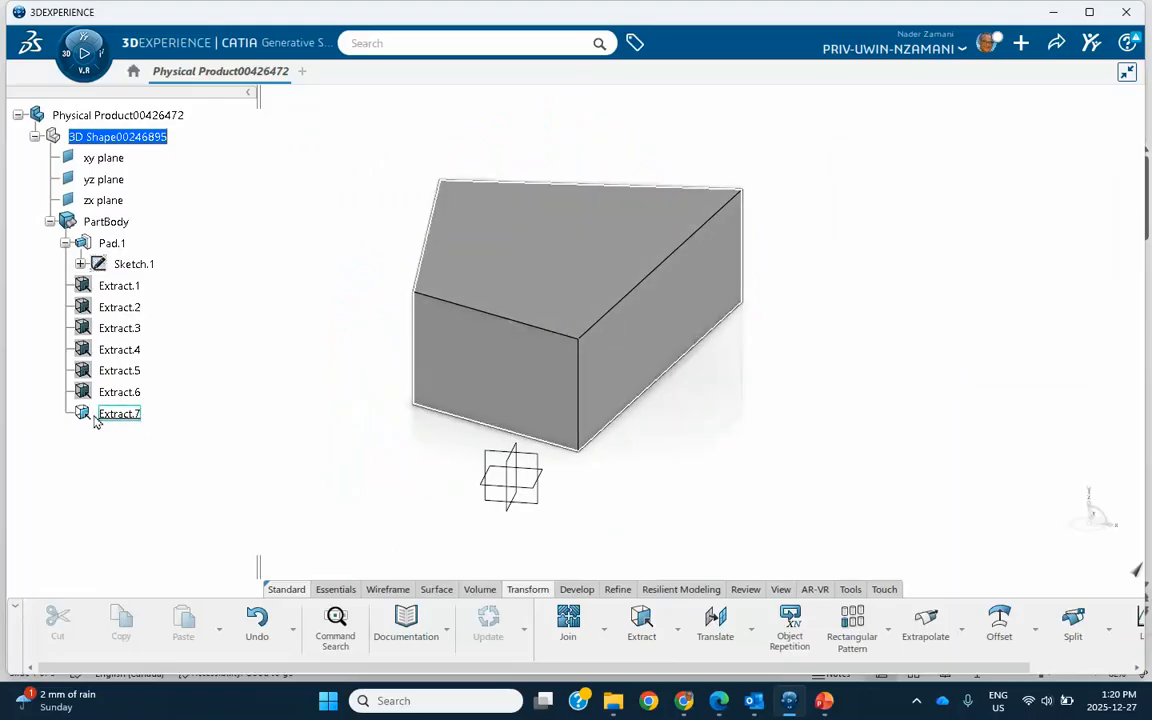
Hide Extract.7, and hide Pad.1 to check the empty view before showing the solid again
right_click(127, 422)
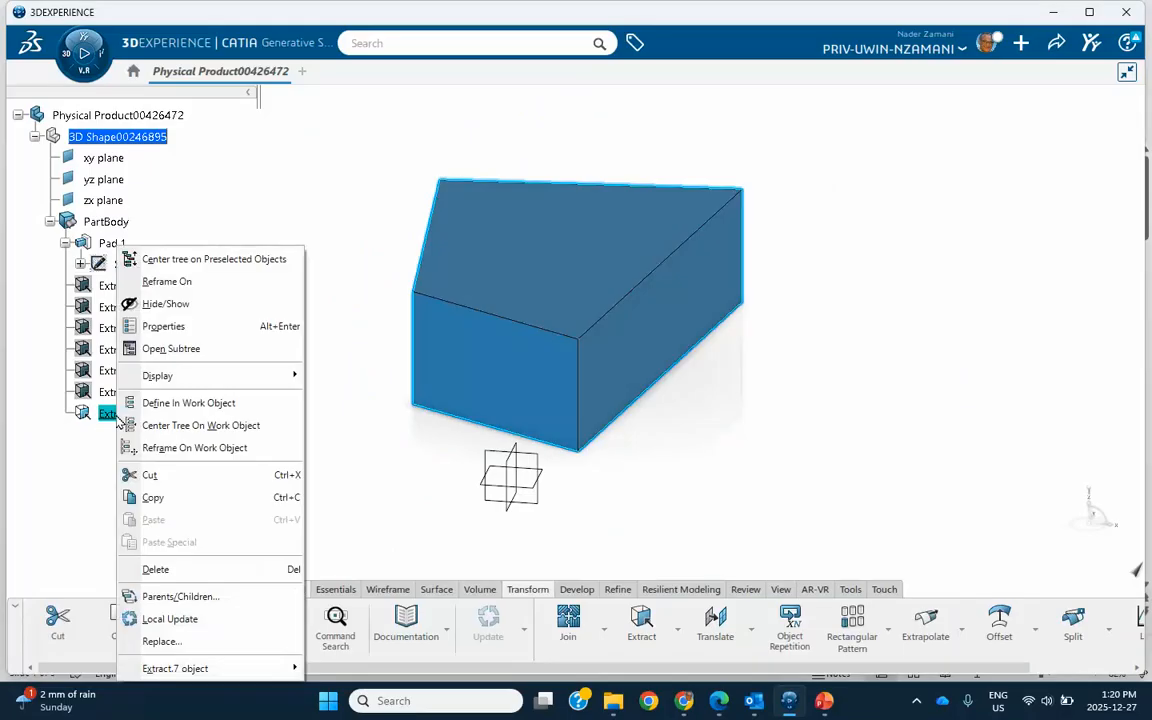
left_click(200, 303)
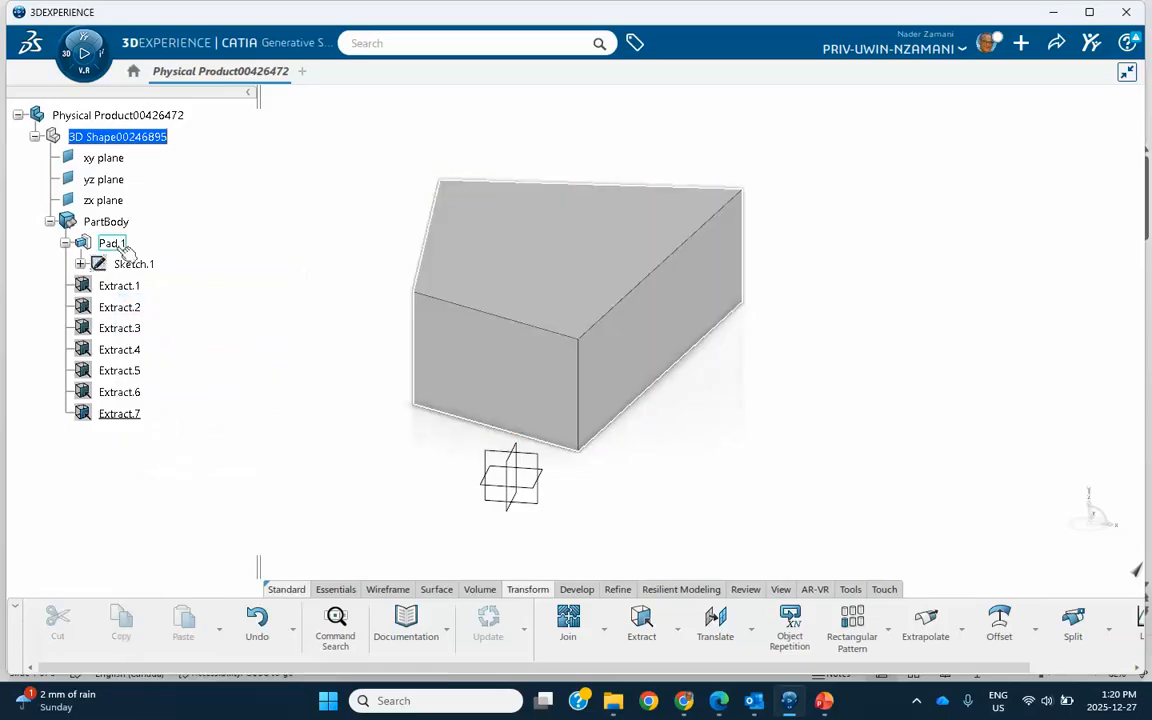
right_click(114, 243)
left_click(146, 304)
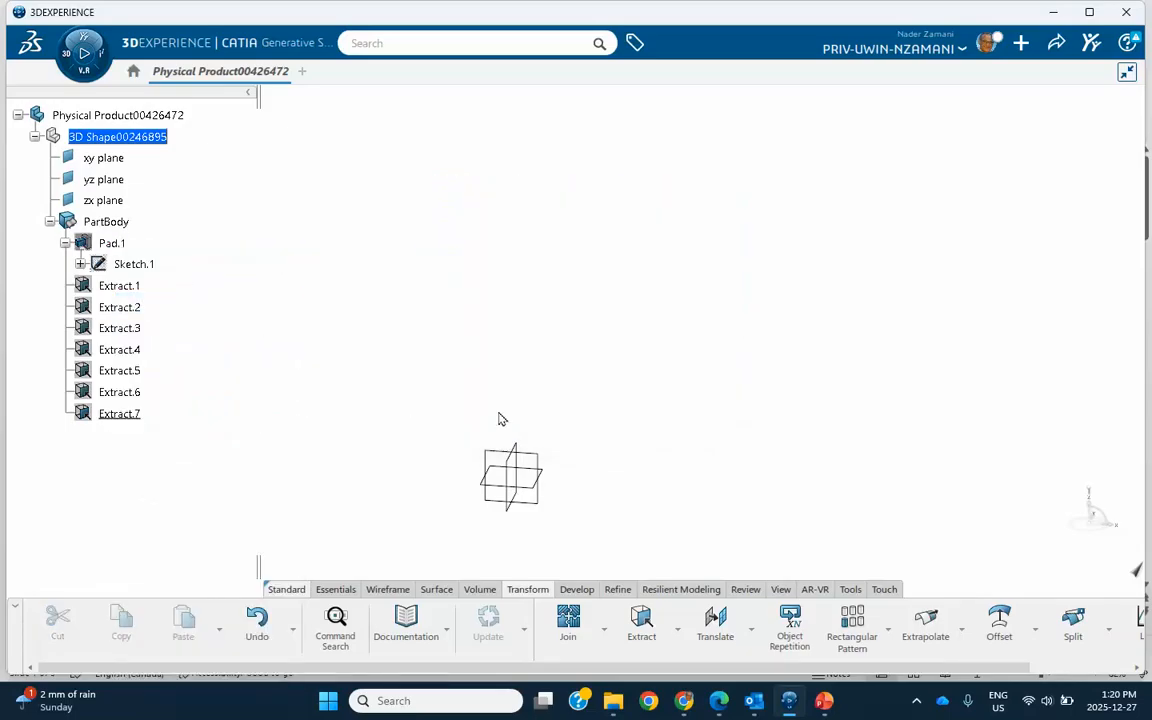
right_click(116, 244)
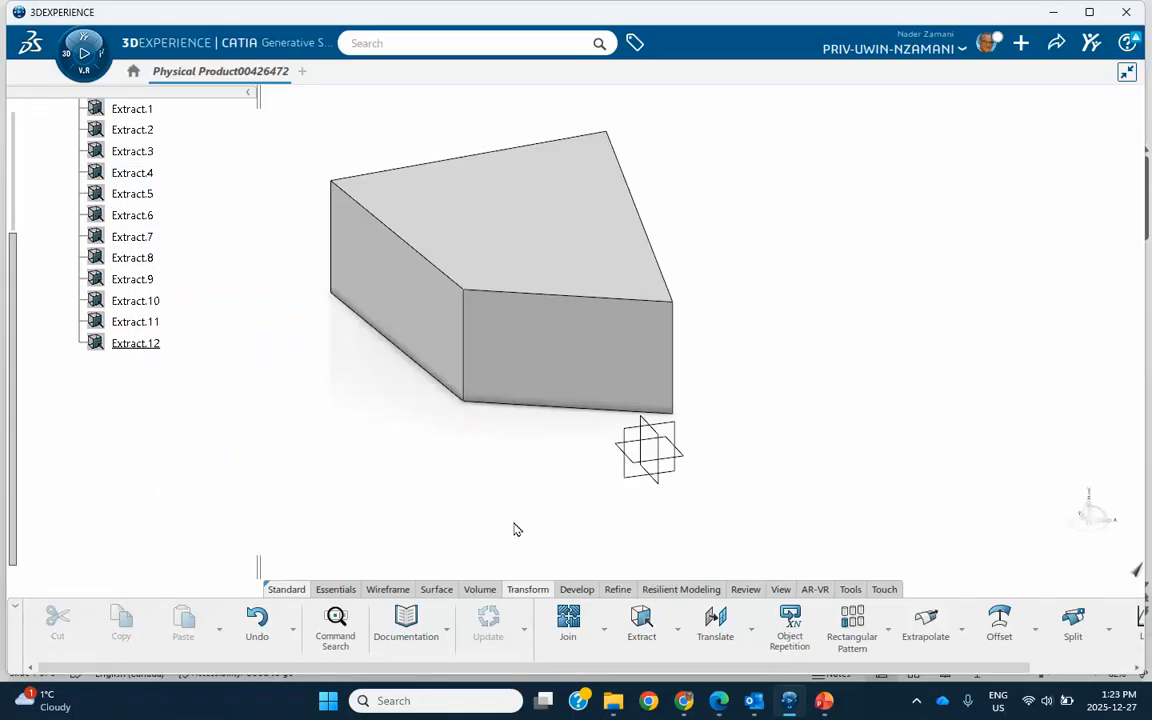
Extract every block face except the long vertical side face, using No propagation and Complementary mode, and hide Pad.1 to expose the result
left_click(642, 625)
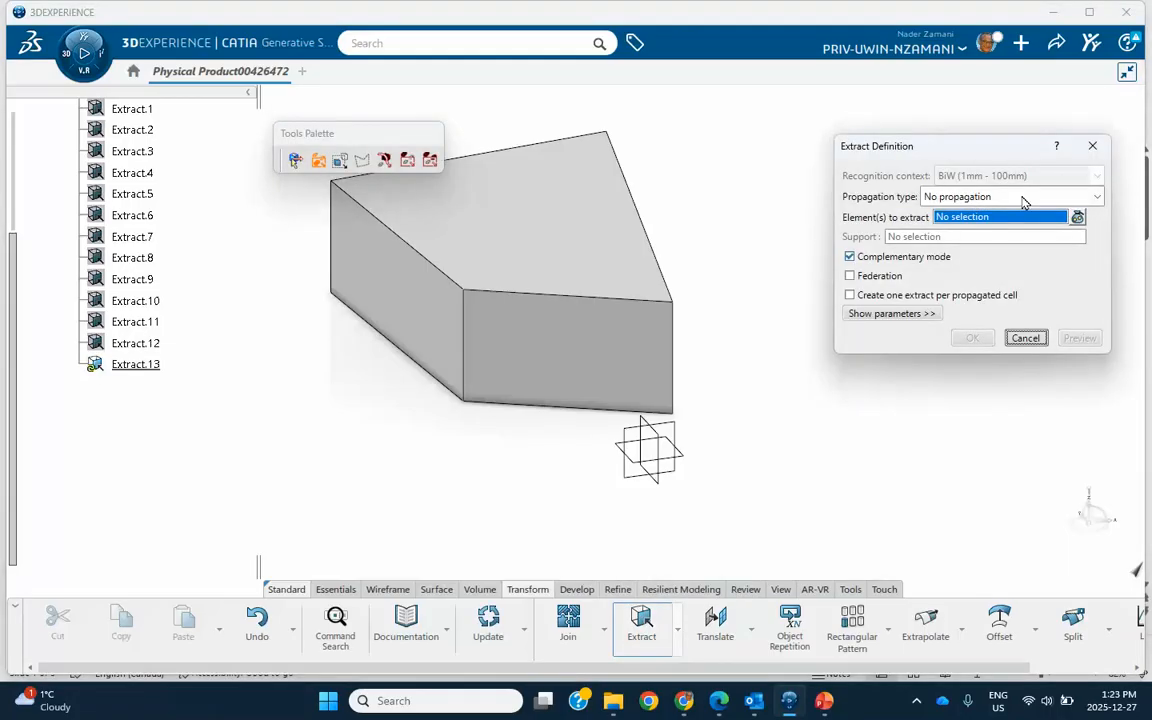
left_click(1022, 200)
left_click(1022, 200)
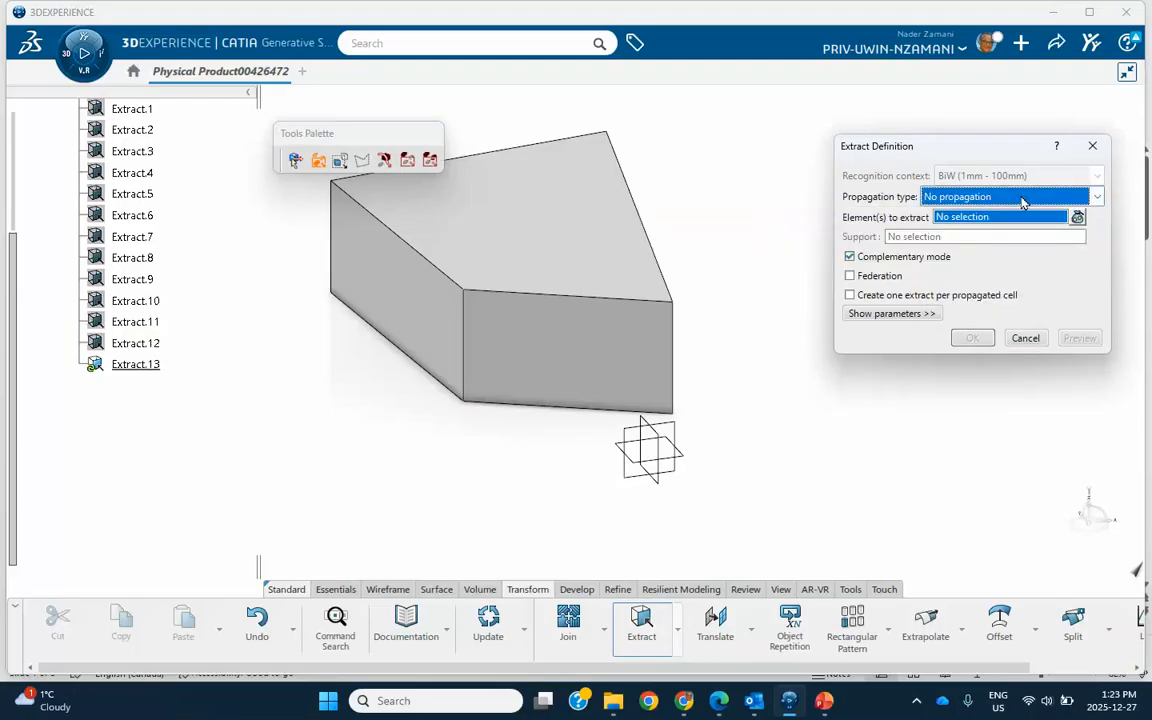
left_click(850, 257)
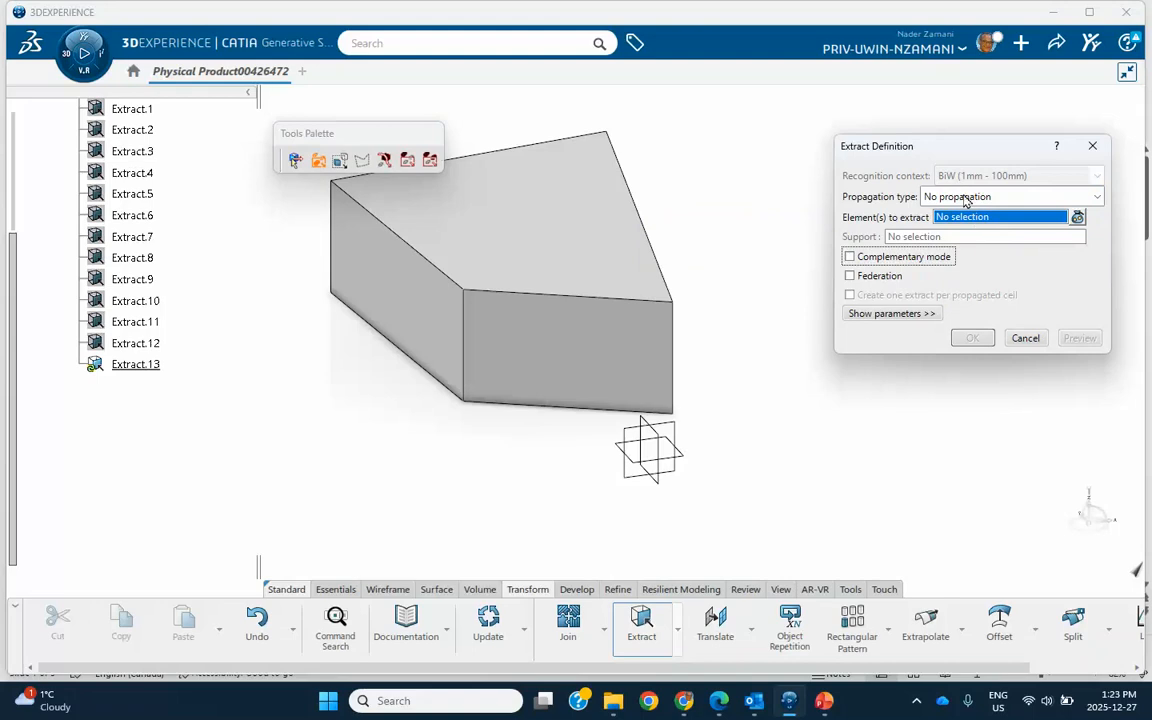
left_click(406, 305)
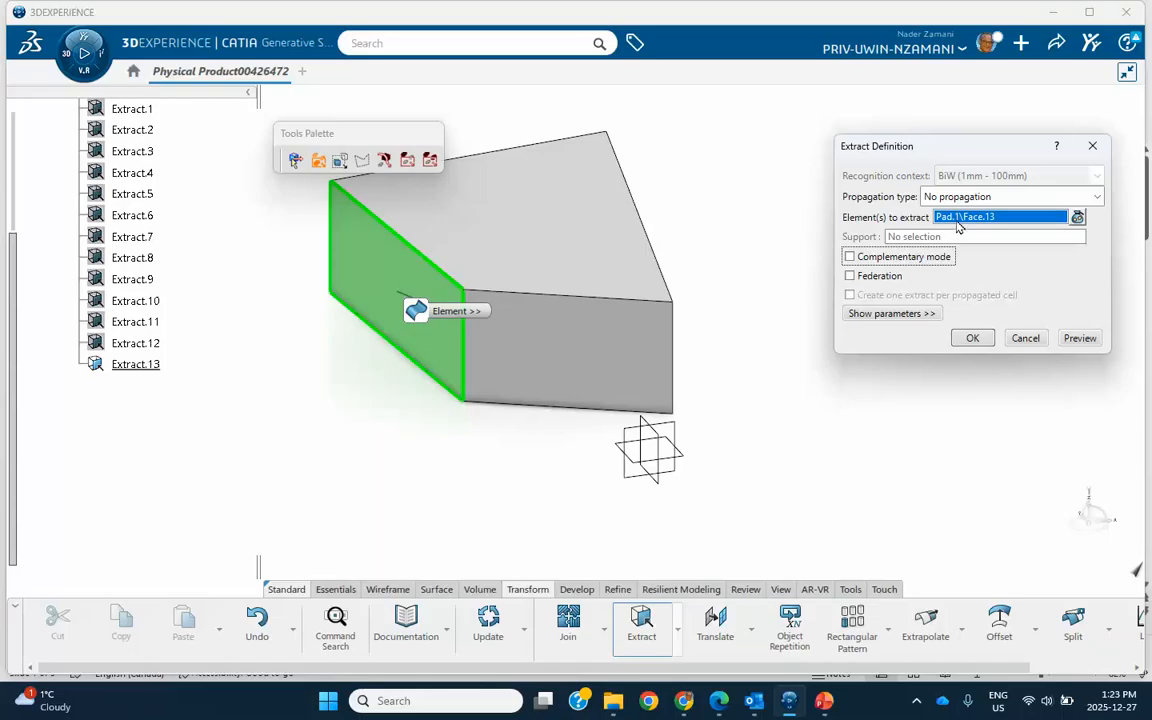
left_click(850, 260)
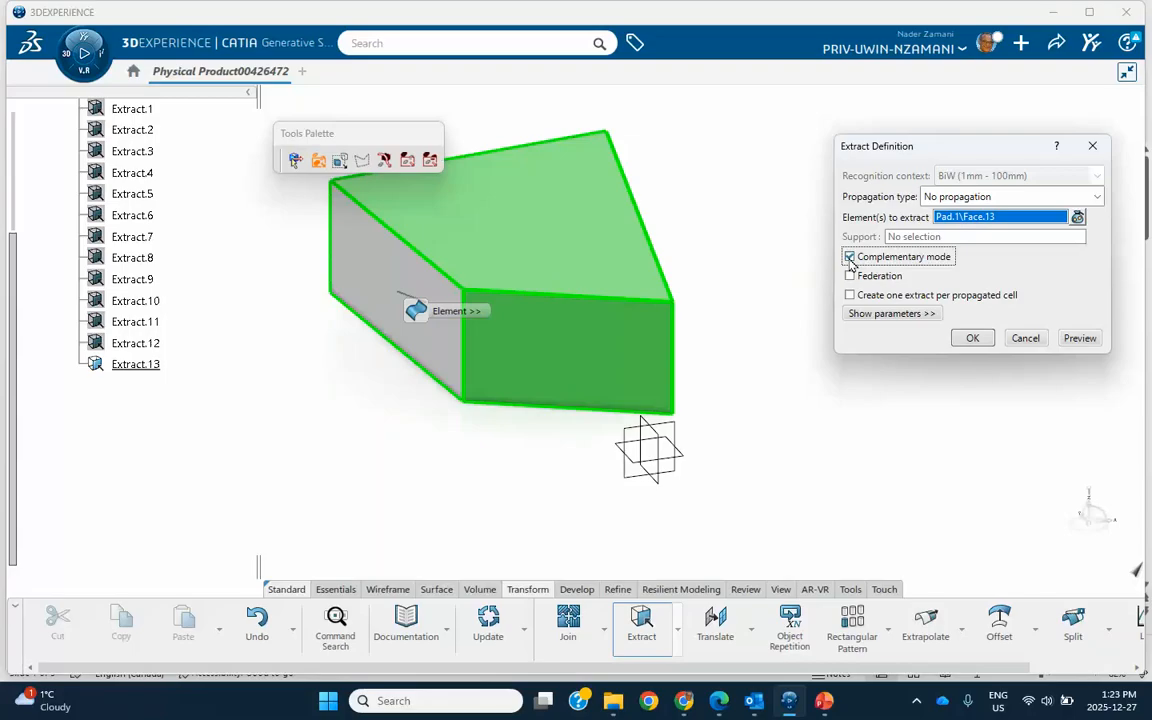
left_click(973, 339)
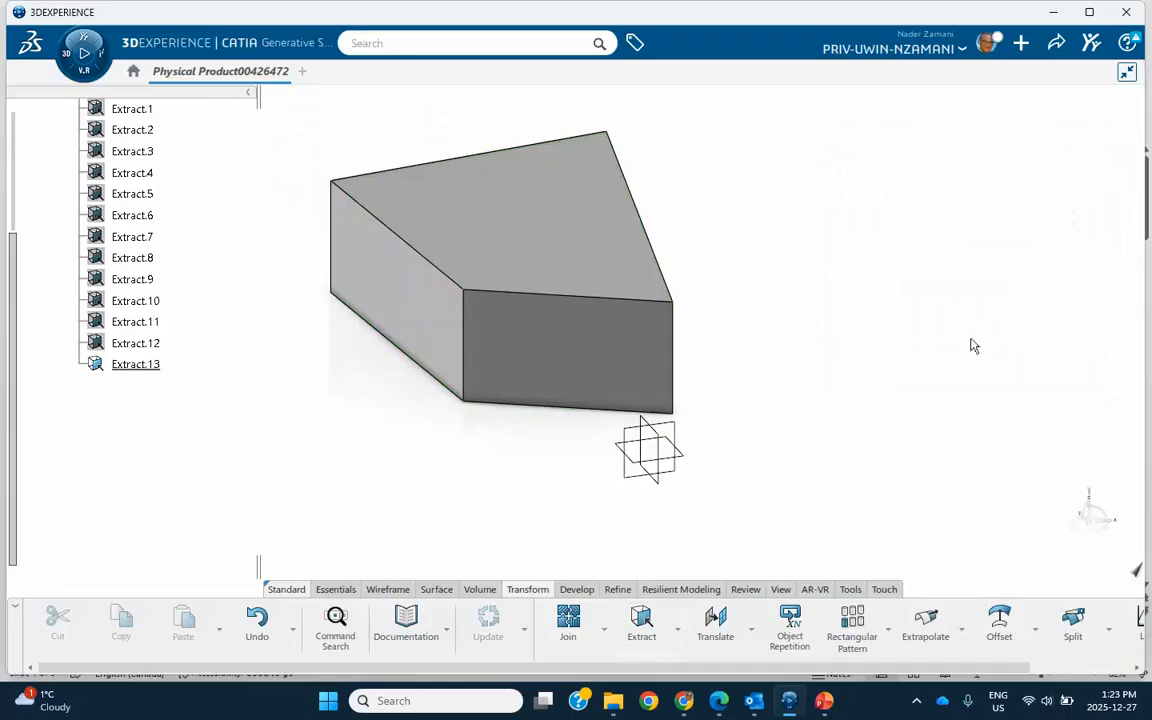
right_click(363, 280)
left_click(412, 329)
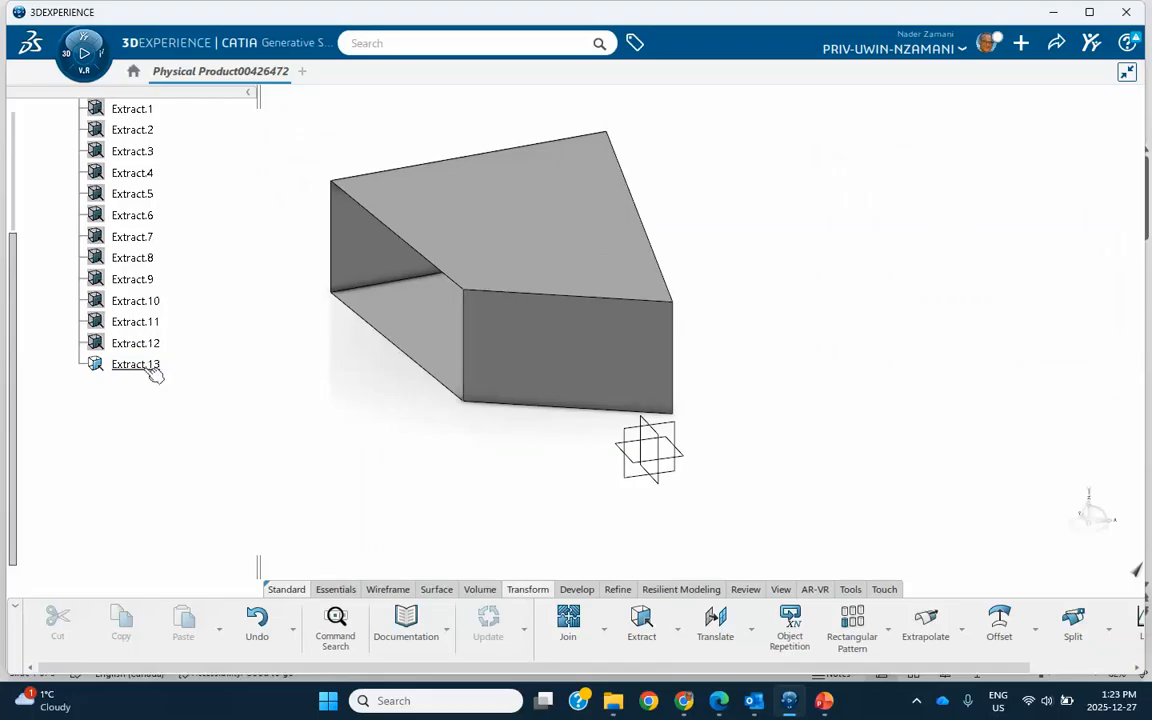
Show Pad.1 again and hide the extracted surface Extract.13
scroll(160, 320, "up", 5)
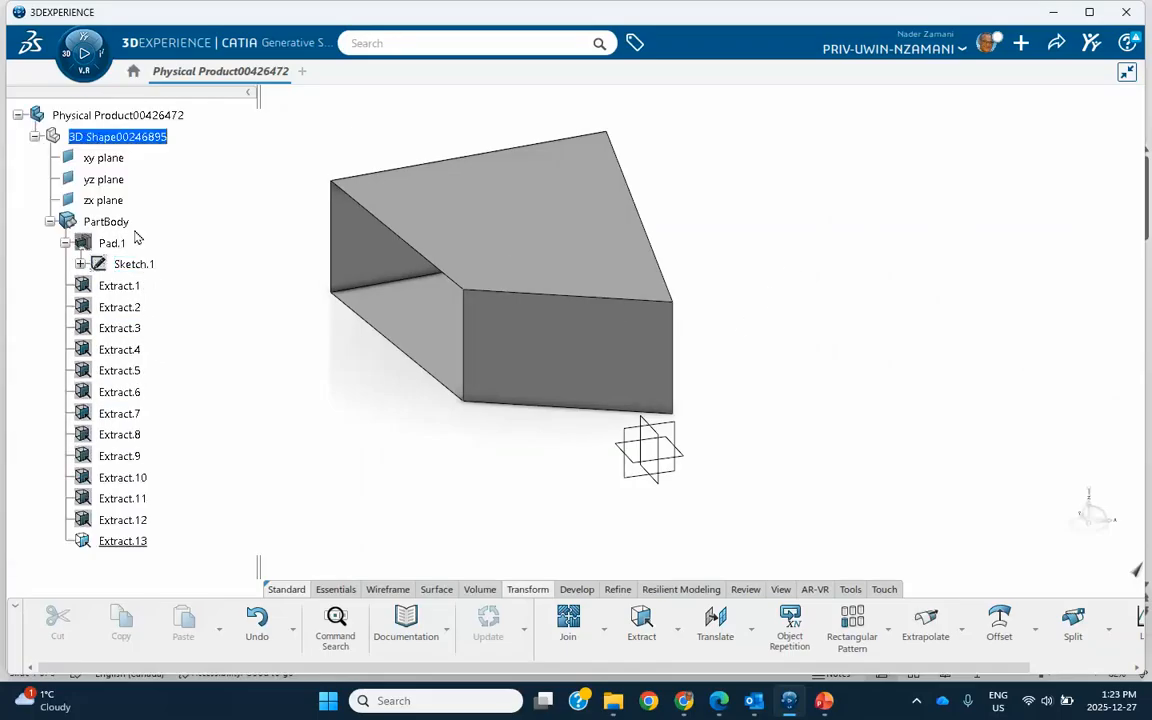
right_click(117, 248)
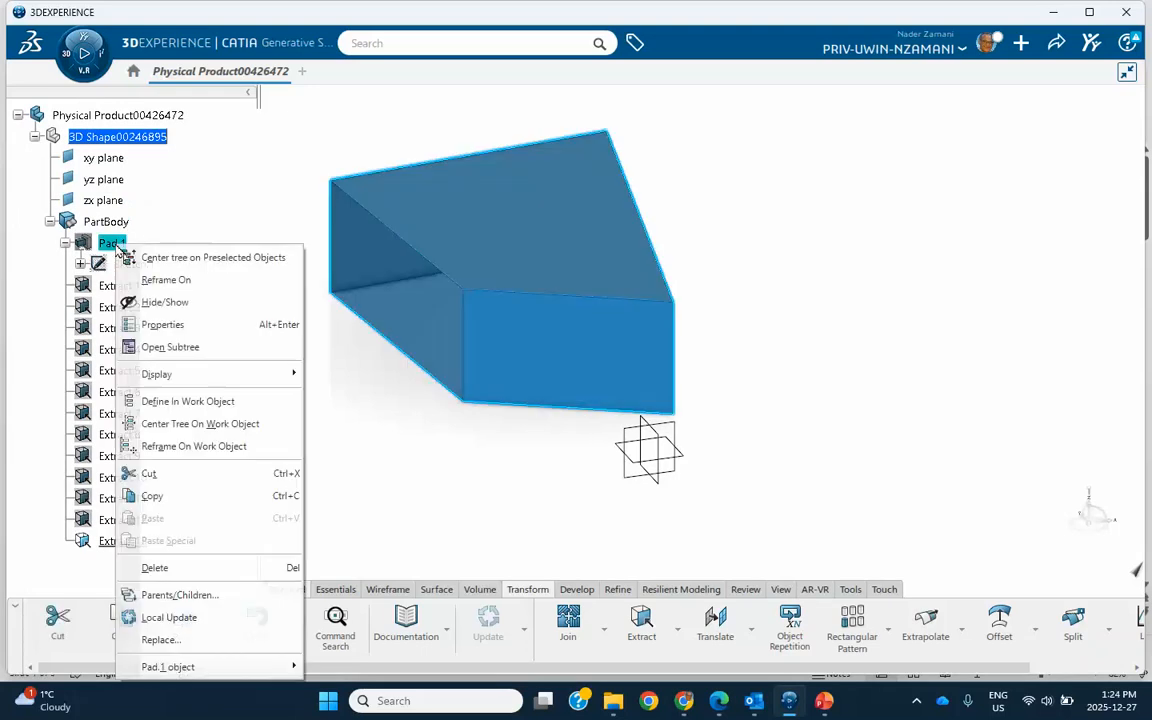
left_click(165, 302)
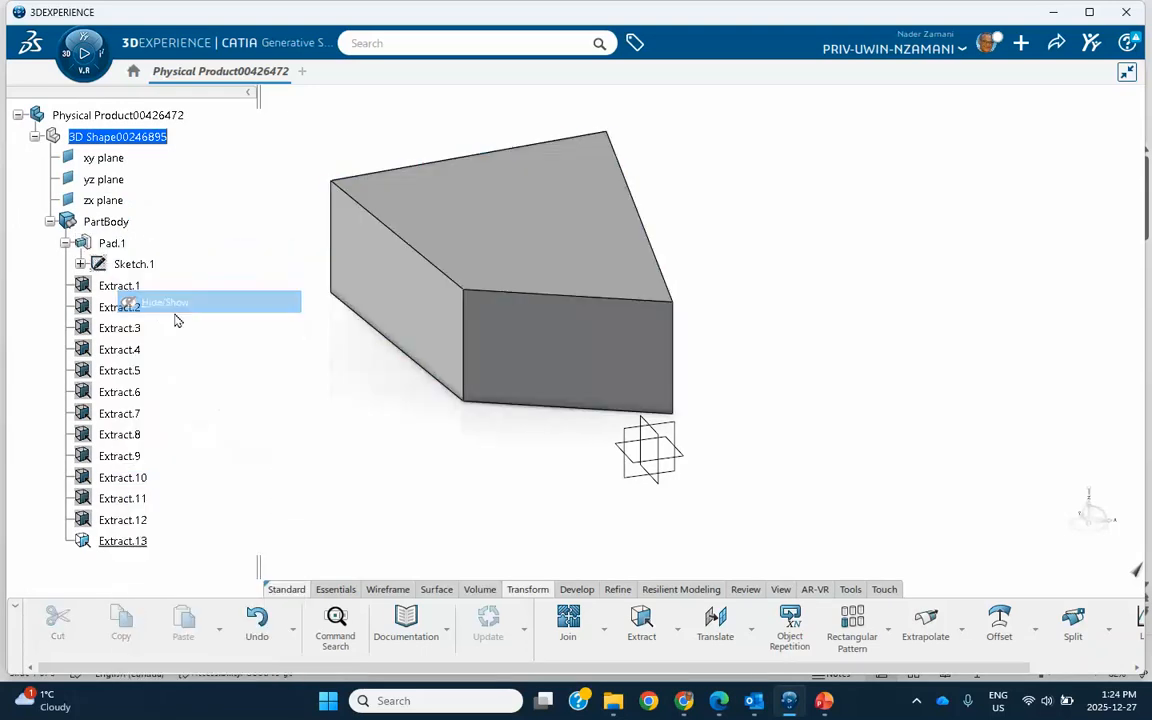
right_click(122, 541)
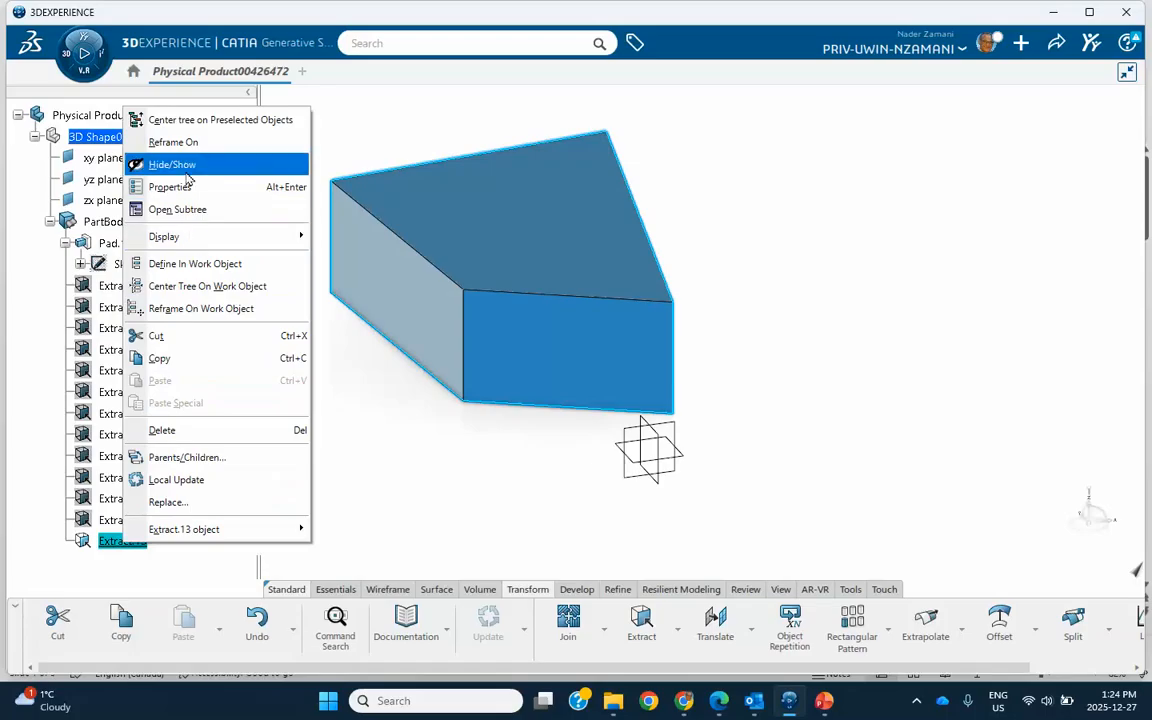
left_click(171, 164)
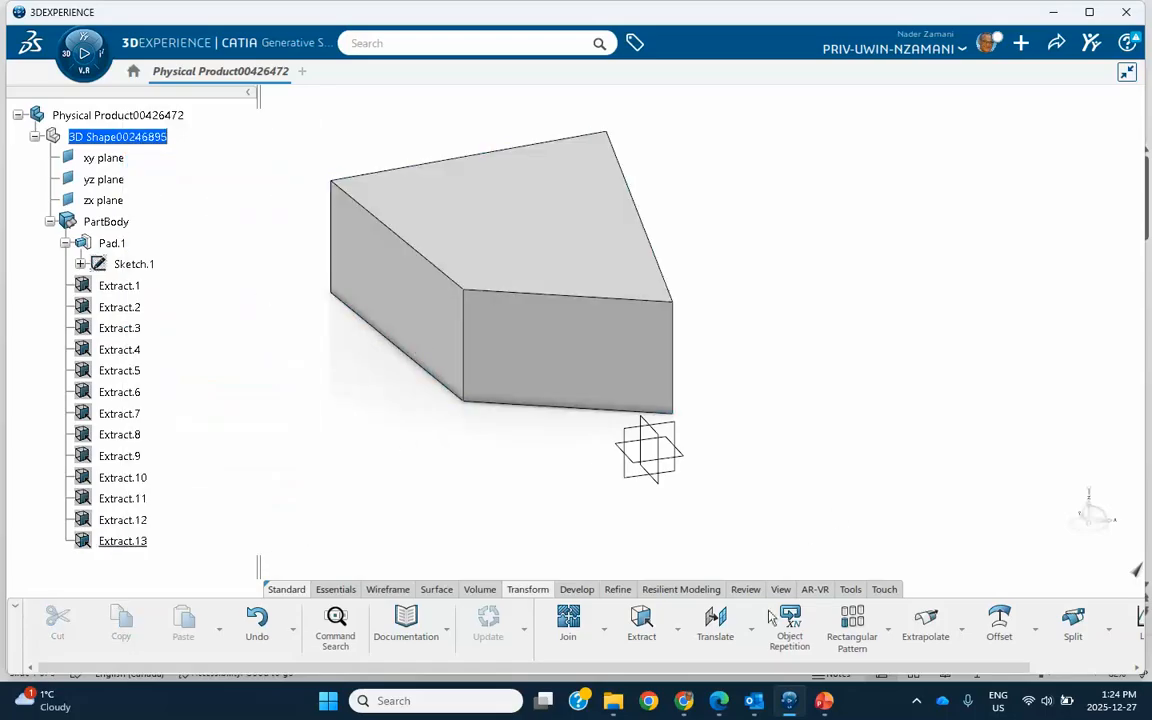
Extract every block face except the top face, using No propagation and Complementary mode, and hide Pad.1 to expose the open-topped shell
left_click(641, 620)
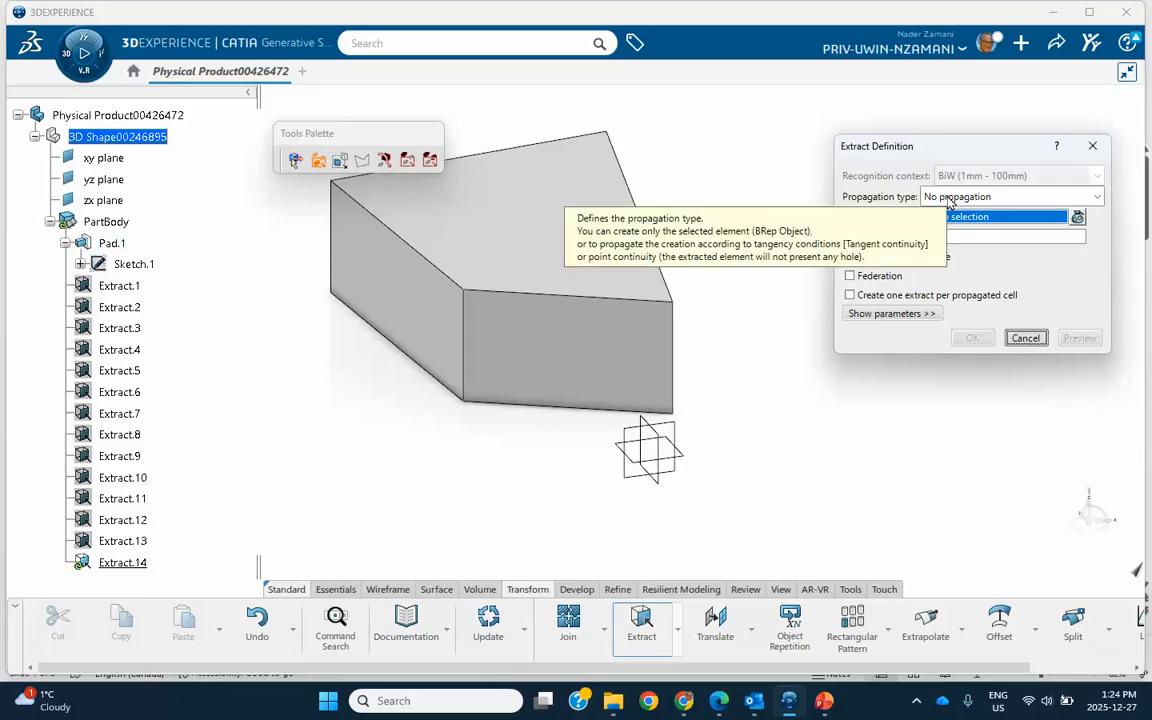
left_click(502, 219)
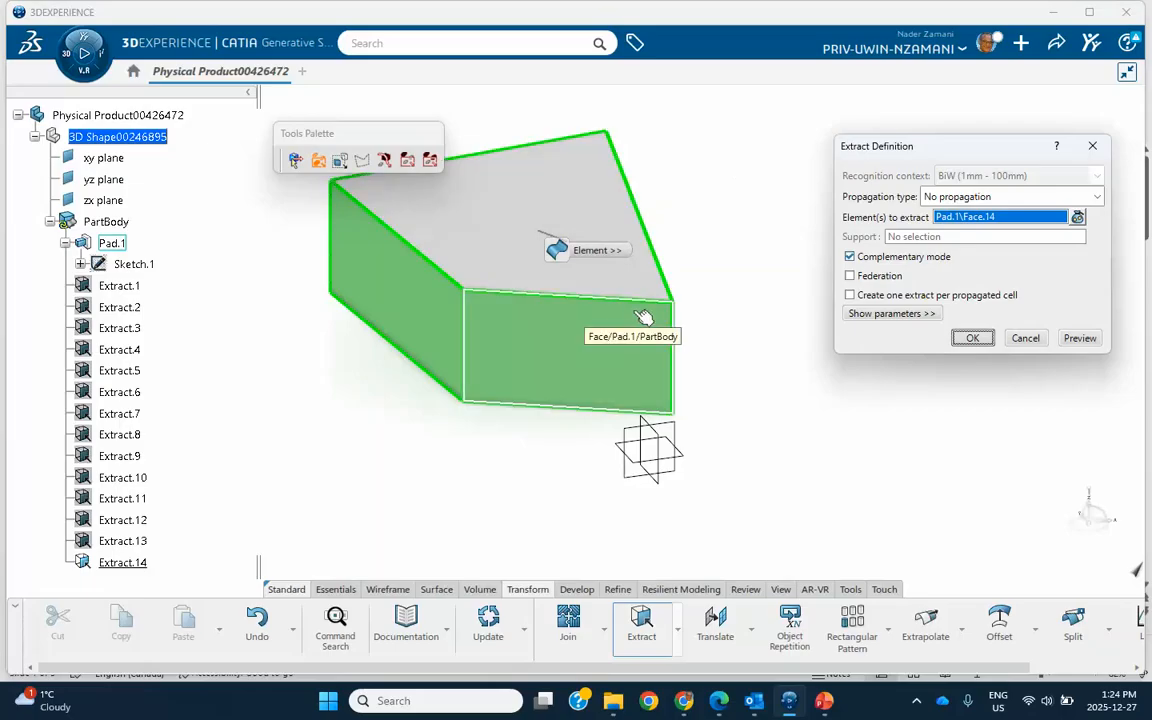
left_click(972, 339)
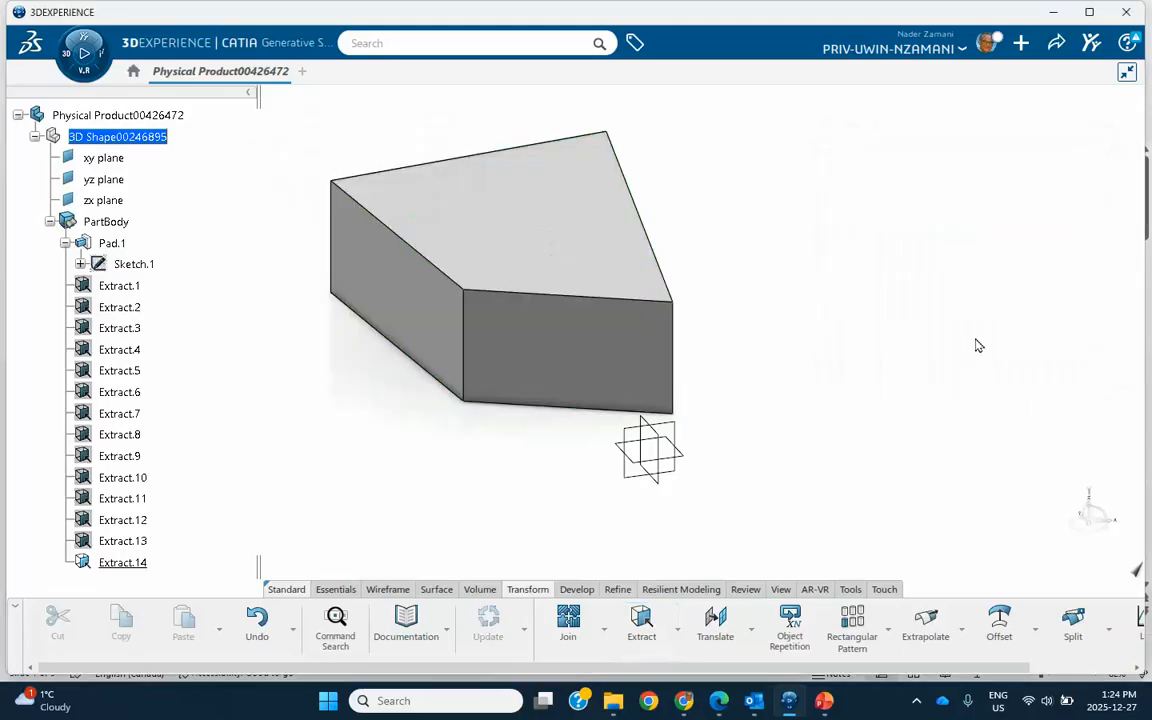
right_click(535, 232)
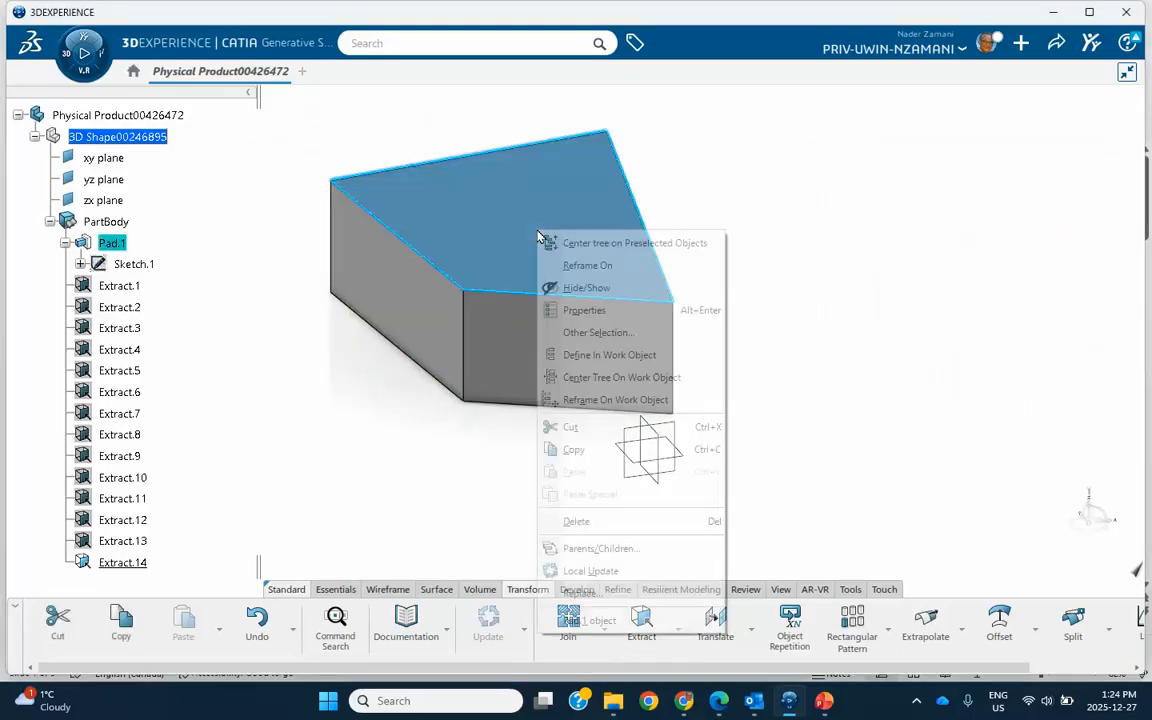
left_click(550, 284)
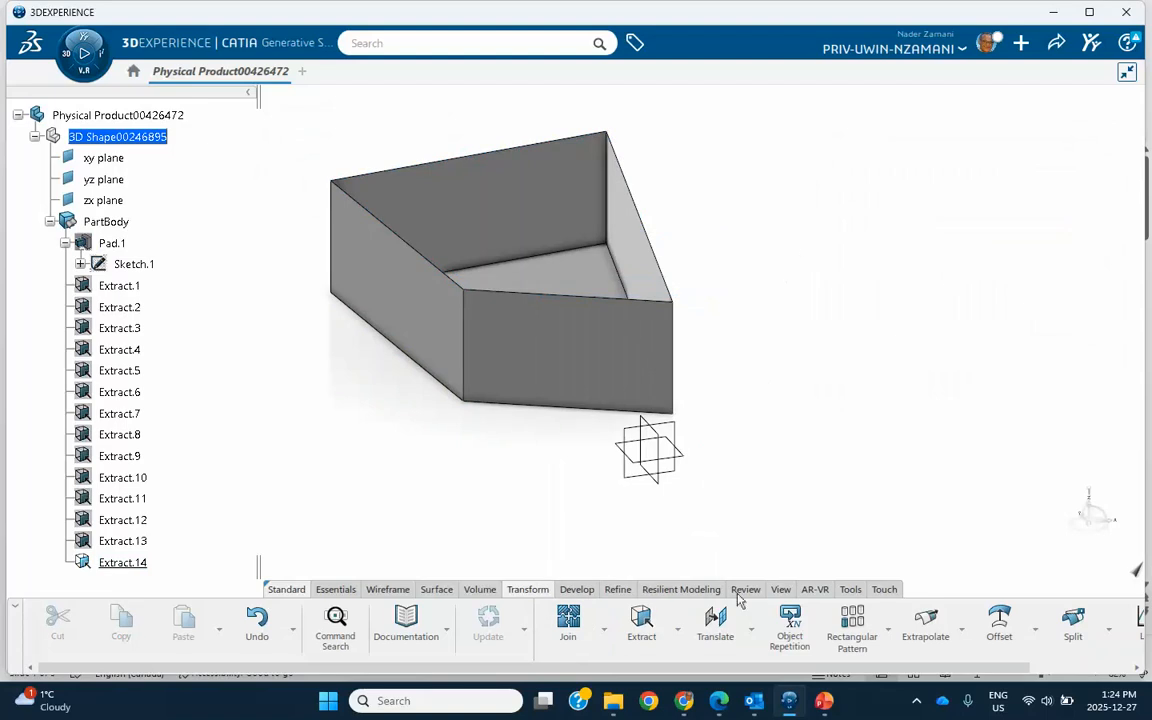
left_click(917, 700)
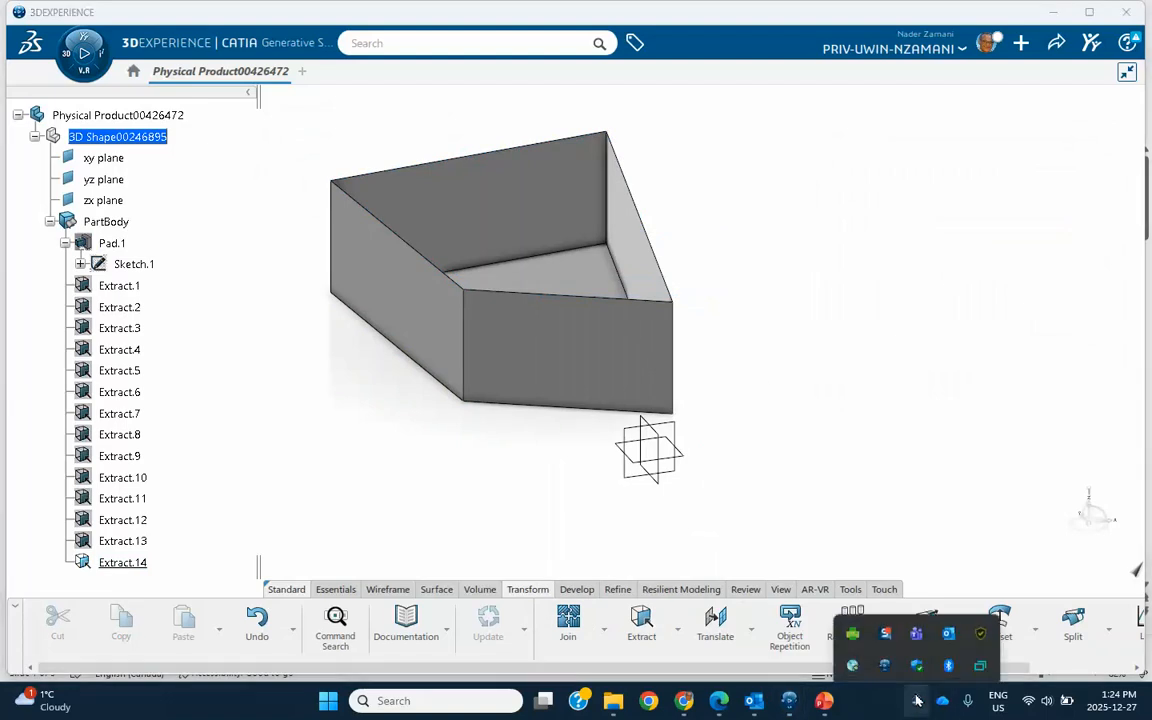